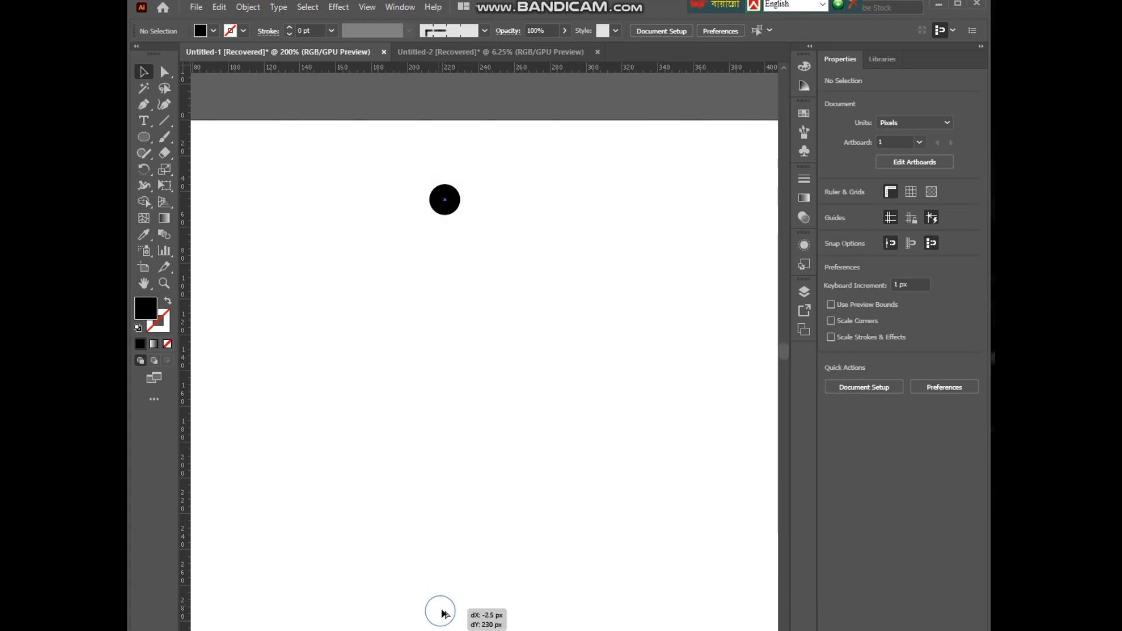
Select the upper and lower black circles, align their horizontal centres and group them.
left_click_drag(368, 173, 555, 630)
left_click(877, 326)
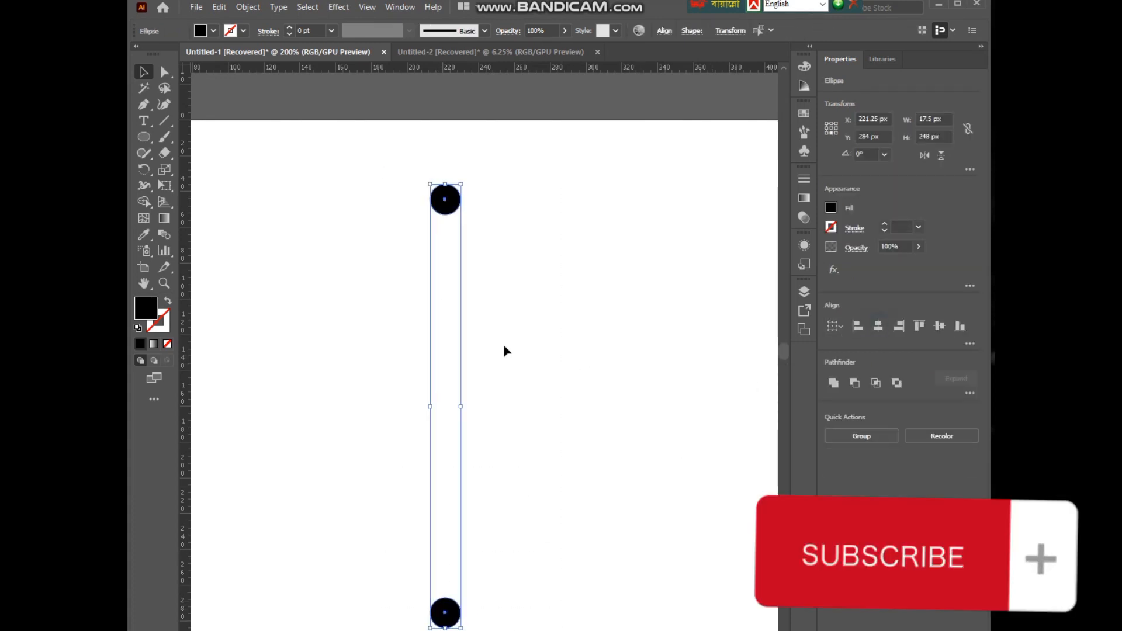
right_click(461, 306)
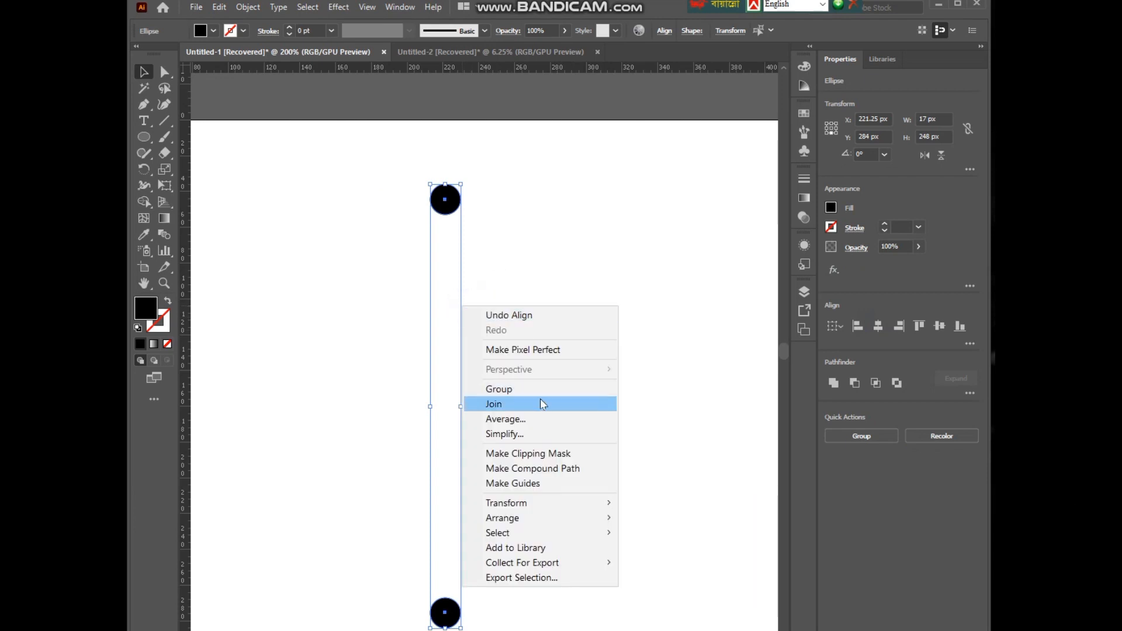
left_click(529, 389)
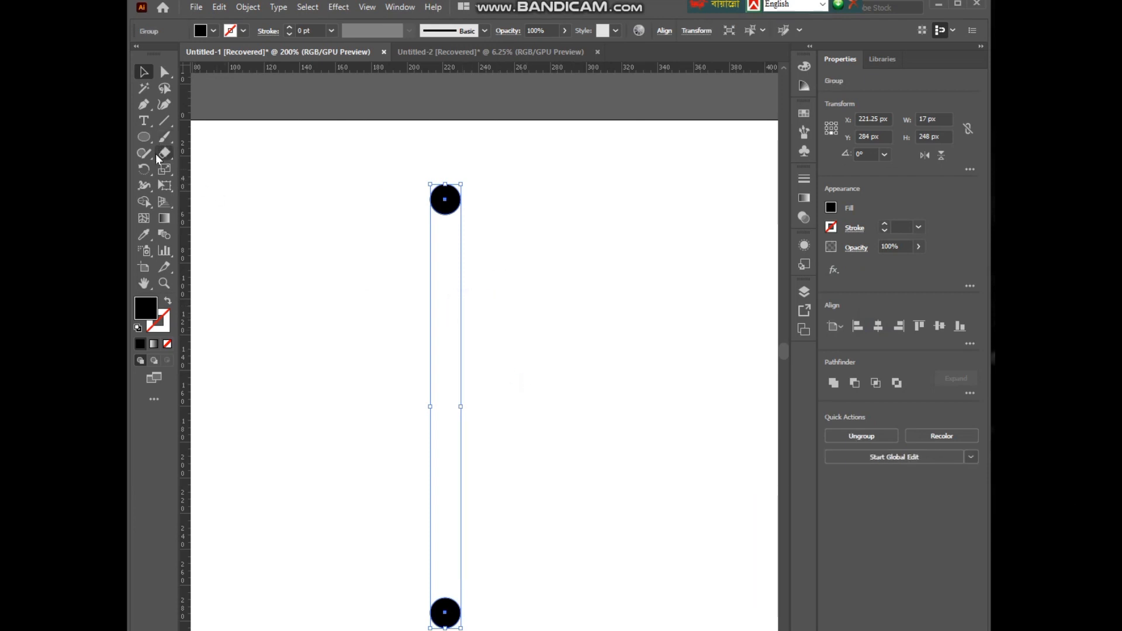
Create a copy of the grouped circle pair rotated by 22°.
double_click(145, 166)
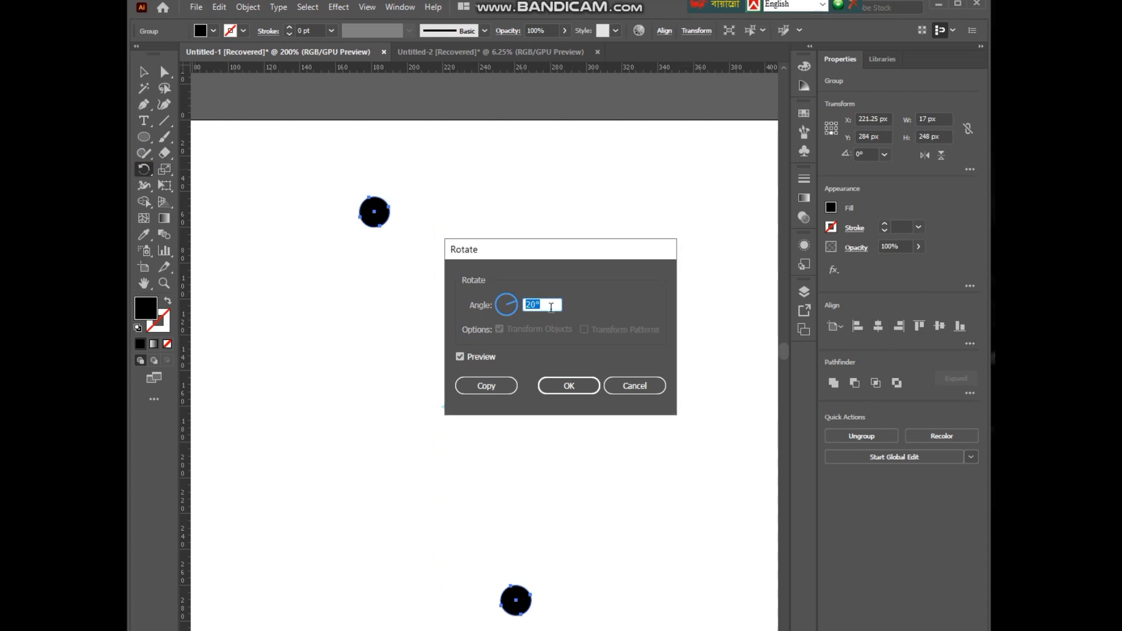
key("Up")
key("Up")
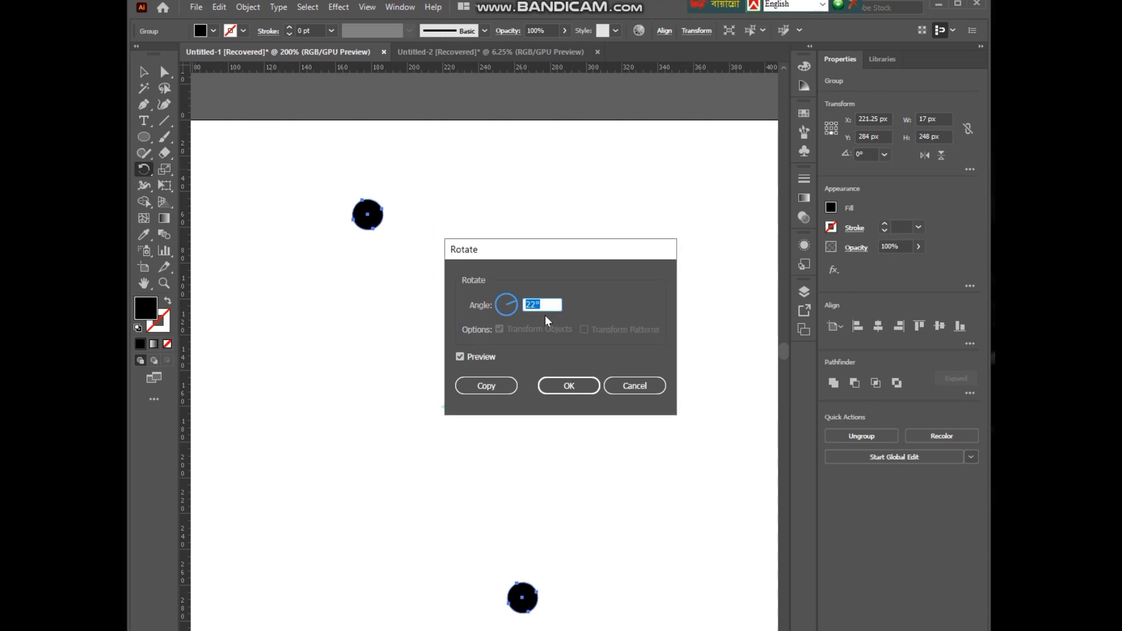
left_click(486, 386)
Repeat the 22° rotated copy until the circles form a ring, then deselect everything.
key("ctrl+d")
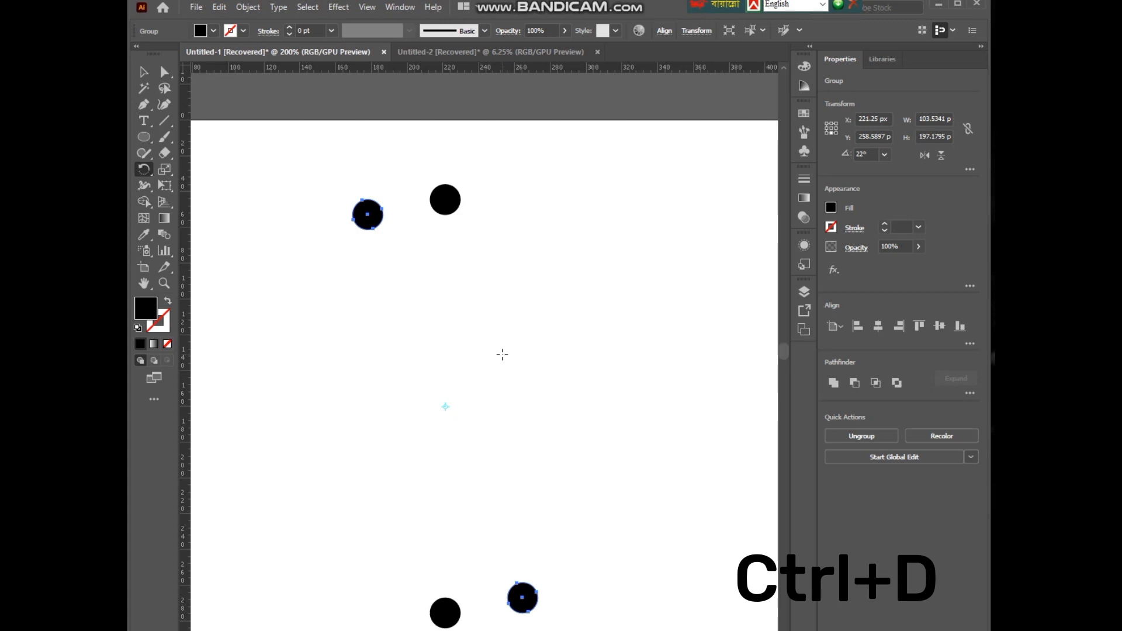
key("ctrl+d")
key("ctrl+d")
key("ctrl+d")
key("ctrl+d")
key("ctrl+d")
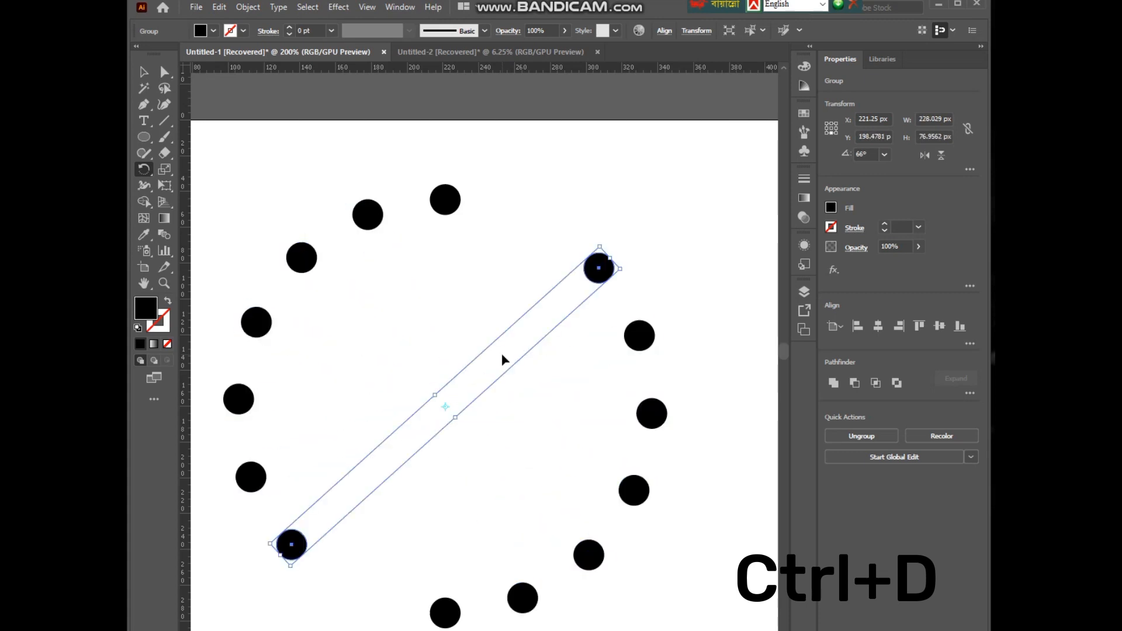
key("ctrl+d")
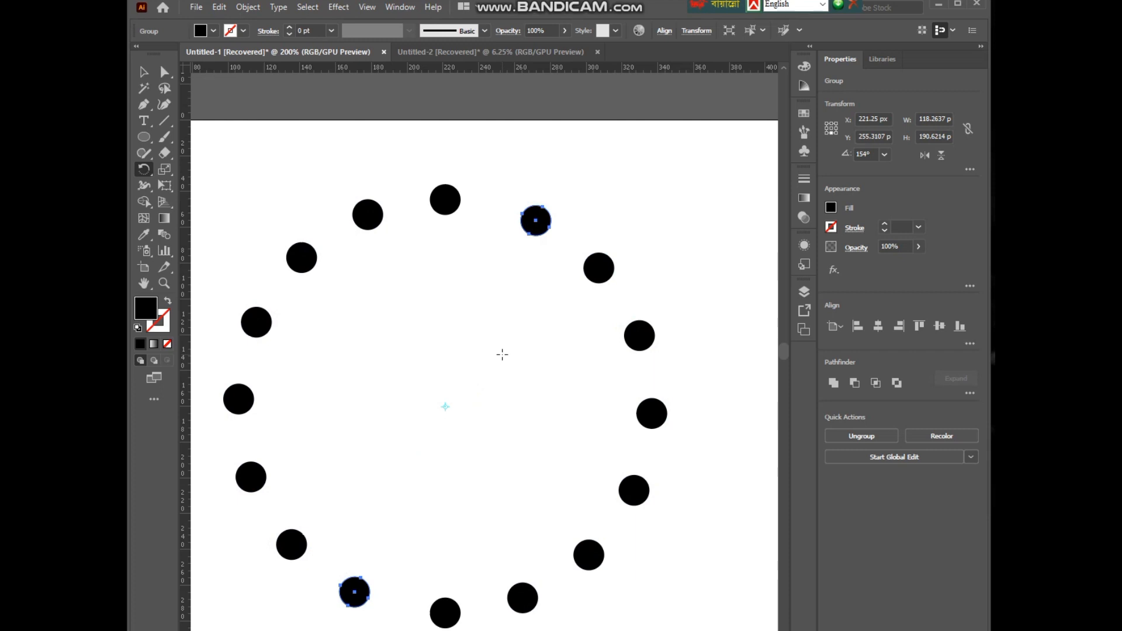
left_click(143, 71)
left_click(450, 113)
Ungroup the vertical circle pair and move its lower circle straight up so the pair spans about 207 px.
scroll(501, 115, "down", 1)
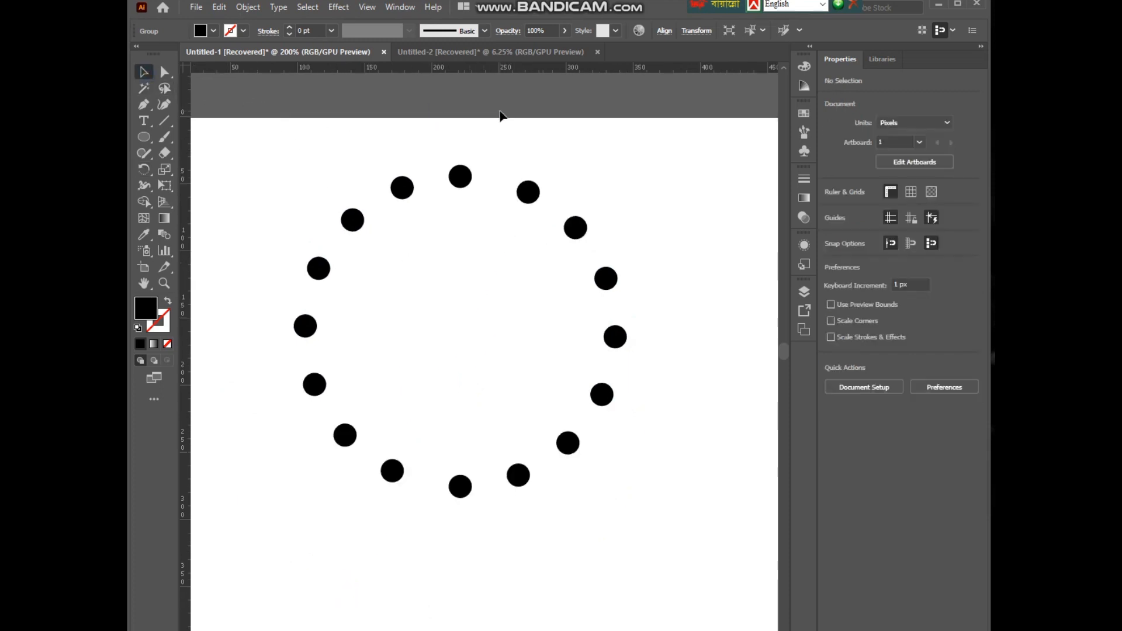
left_click(460, 175)
right_click(460, 176)
left_click(520, 296)
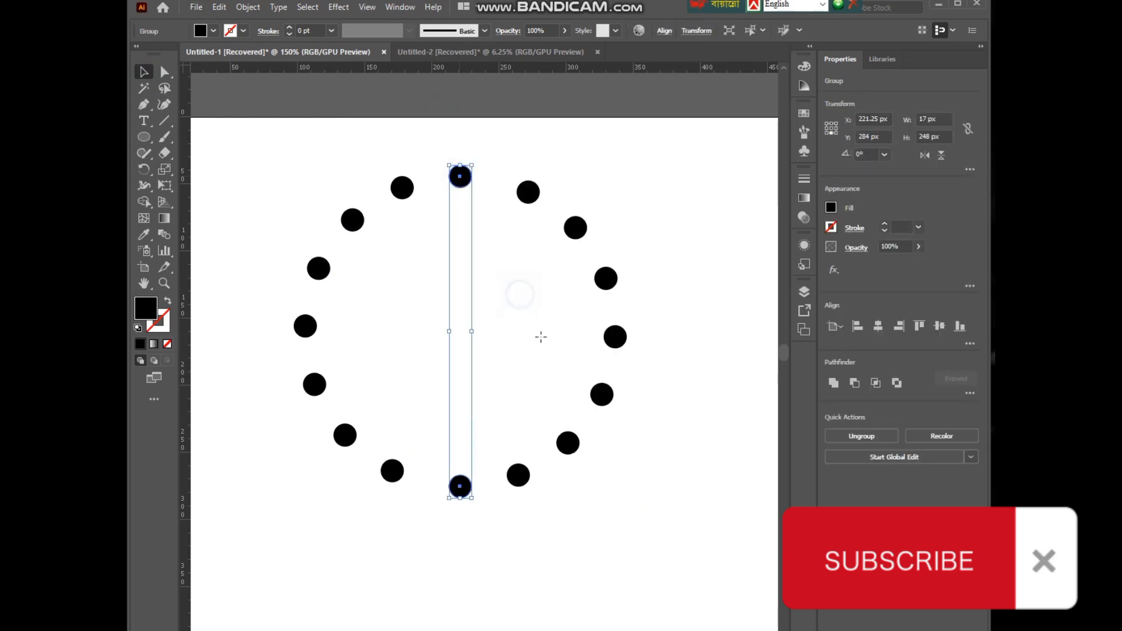
left_click(470, 421)
scroll(469, 421, "up", 1)
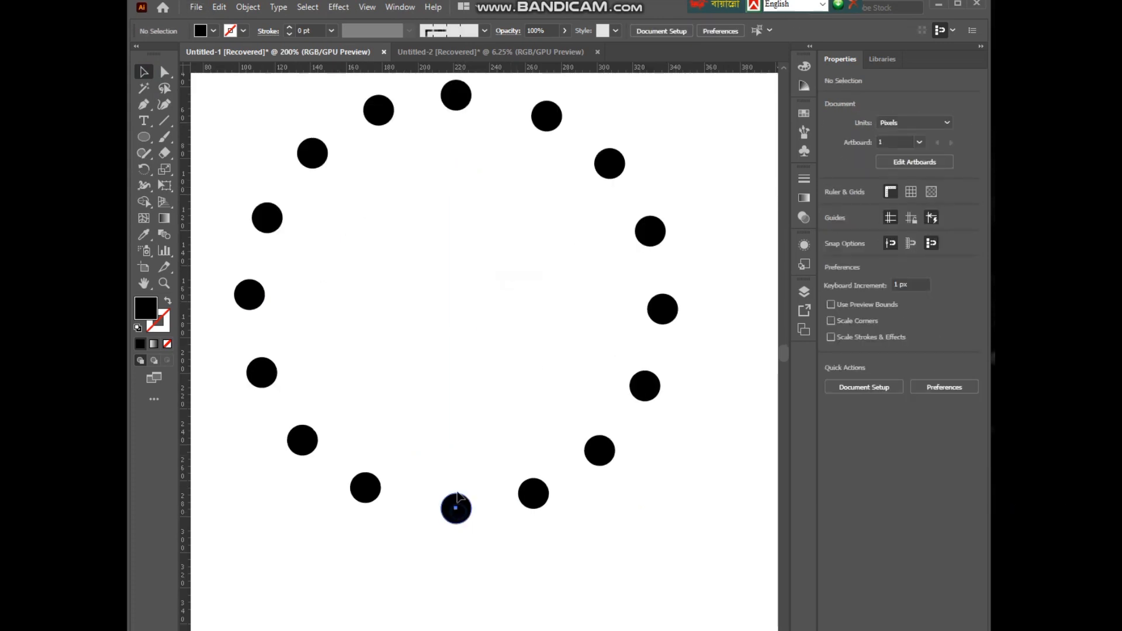
left_click_drag(457, 496, 458, 391)
Align the horizontal centres of the top circle and the moved lower circle and group them.
scroll(428, 121, "up", 2)
left_click_drag(427, 102, 474, 493)
left_click(516, 440)
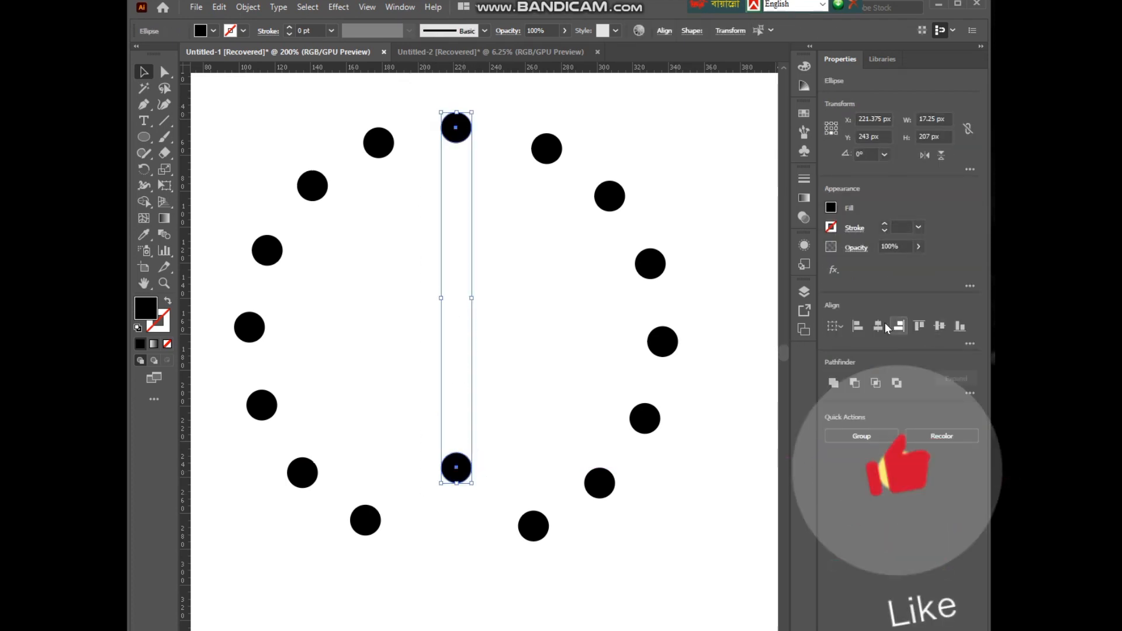
key("ctrl+g")
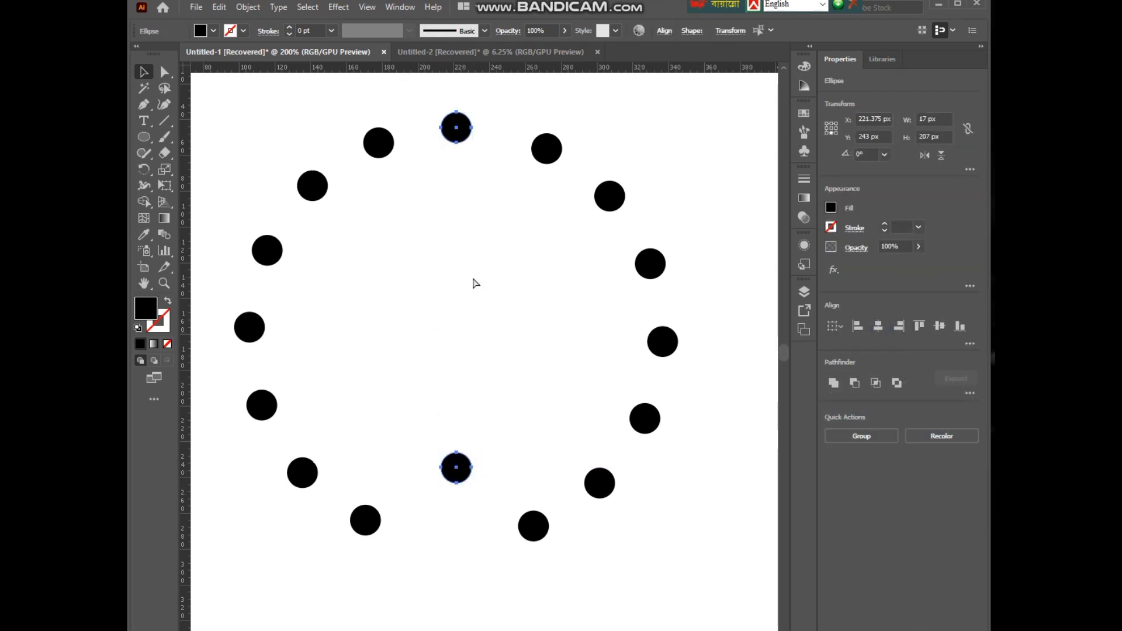
left_click(472, 277)
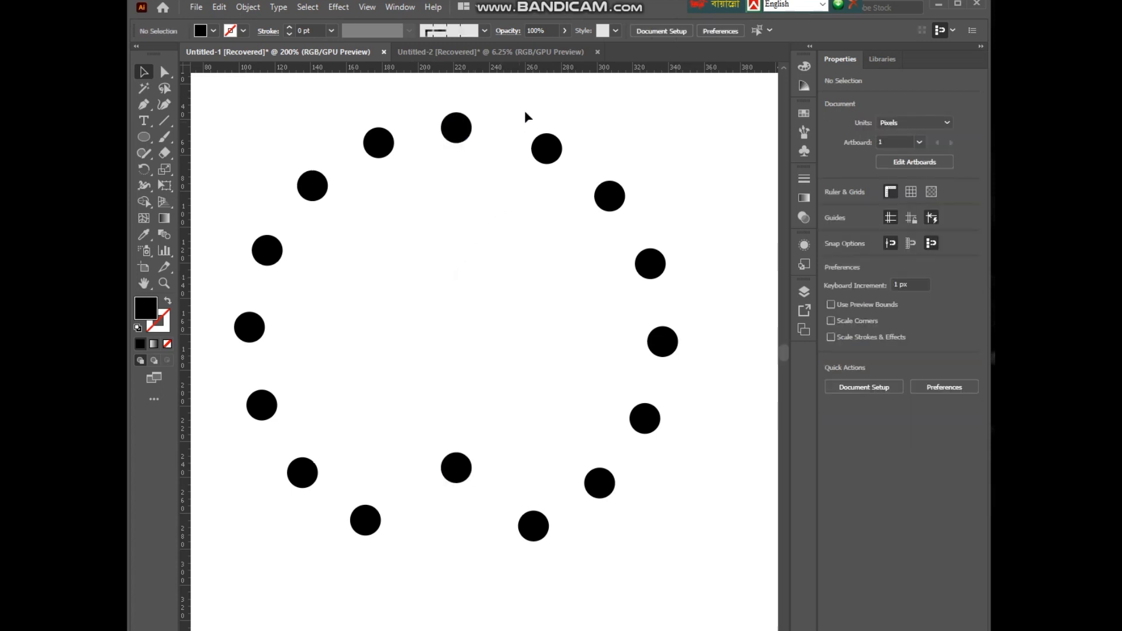
Delete all rotated circle copies, keeping only the vertical pair.
left_click_drag(525, 111, 669, 606)
key("ctrl+a")
key("Delete")
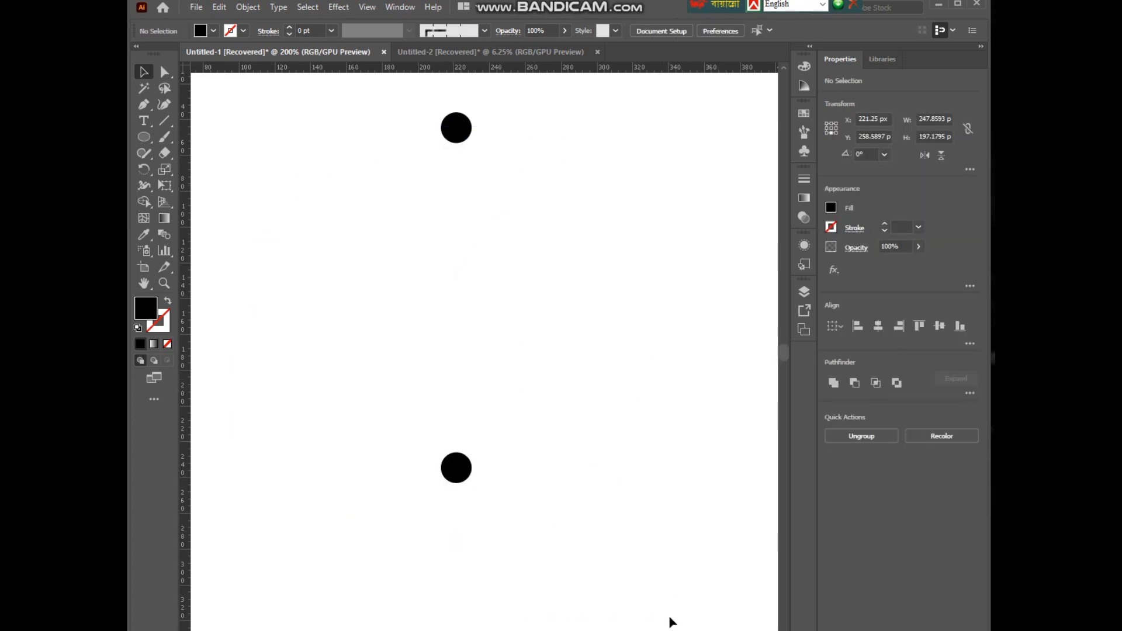
Create a copy of the vertical circle pair rotated by 20°.
scroll(408, 309, "up", 1)
left_click_drag(381, 138, 523, 559)
left_click(142, 171)
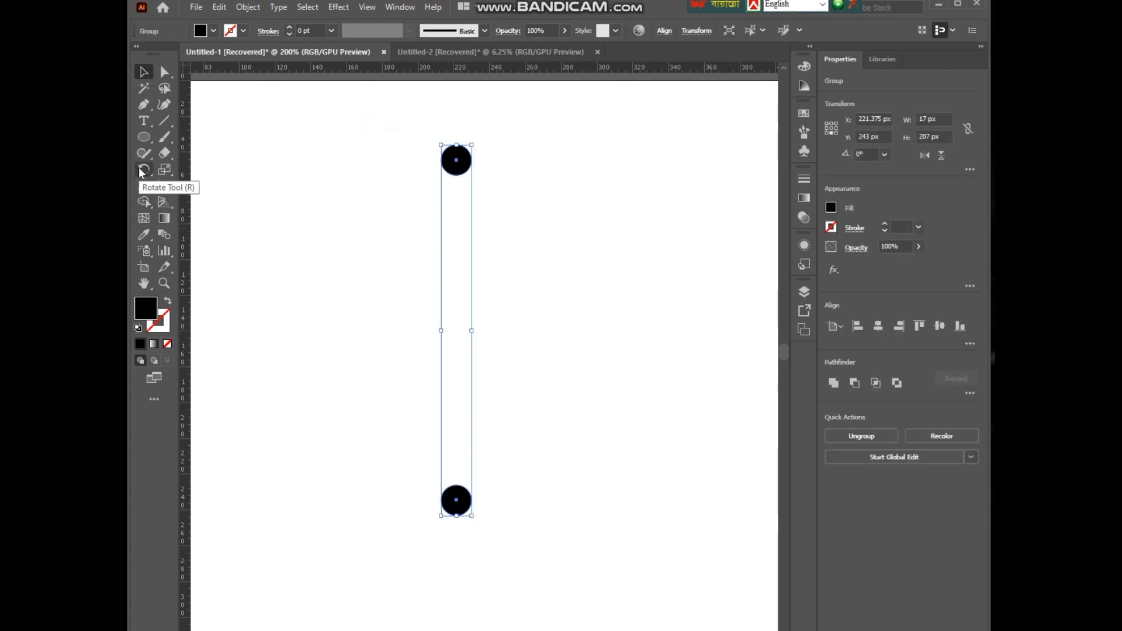
double_click(142, 170)
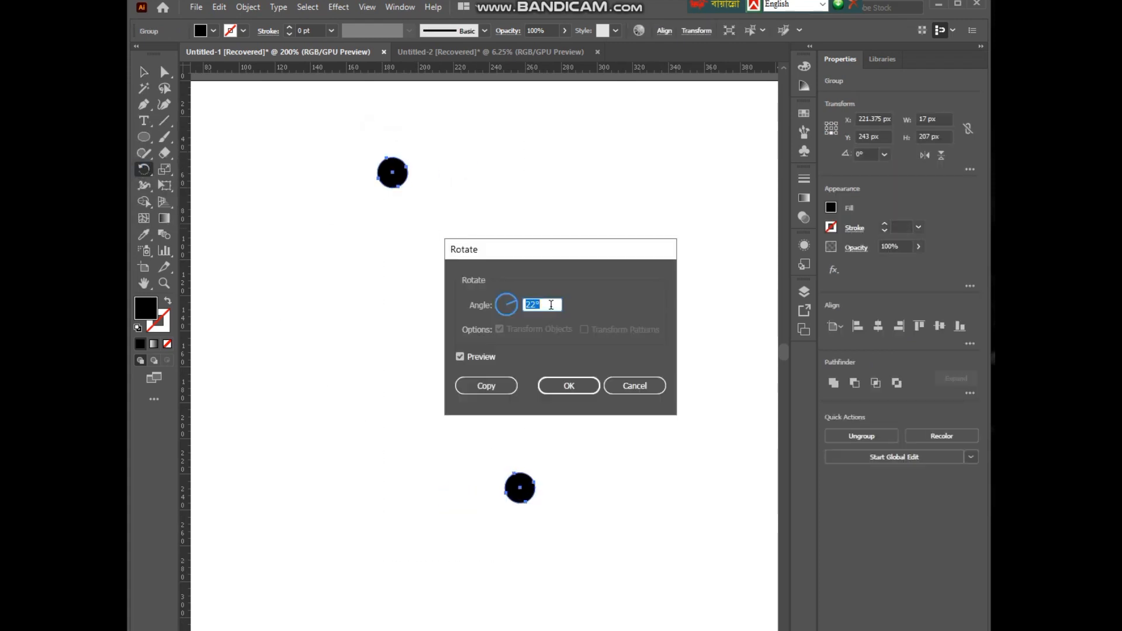
key("Down")
key("Down")
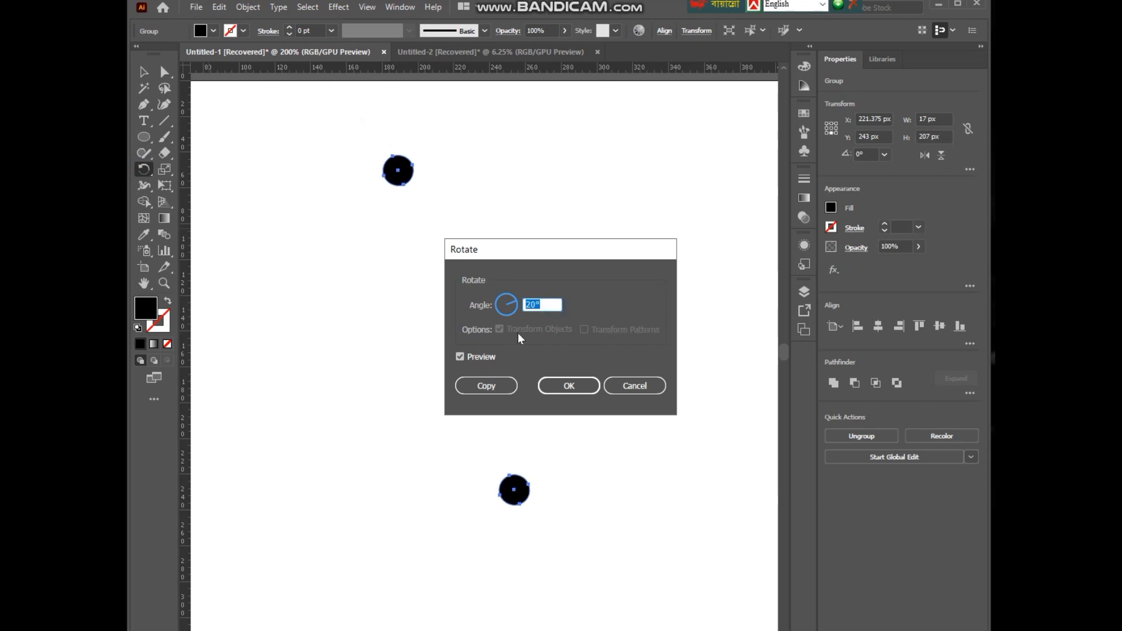
left_click(511, 386)
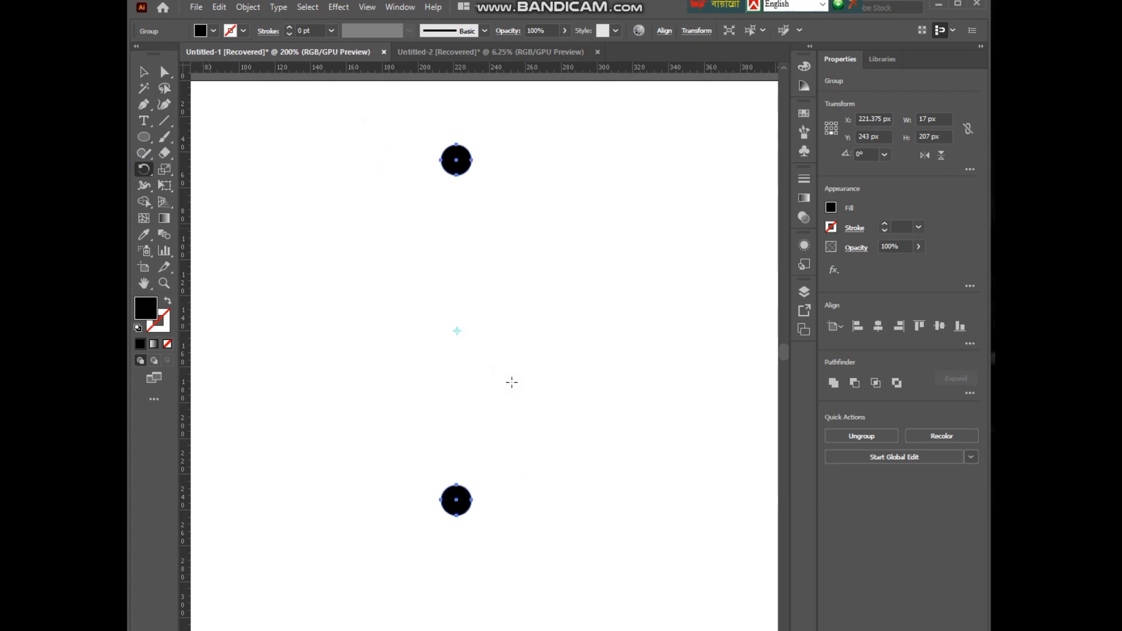
Repeat the 20° rotated copy until the circles form a complete, evenly spaced ring.
key("ctrl+d")
key("ctrl+d")
key("ctrl+d")
key("ctrl+d")
key("ctrl+d")
key("ctrl+d")
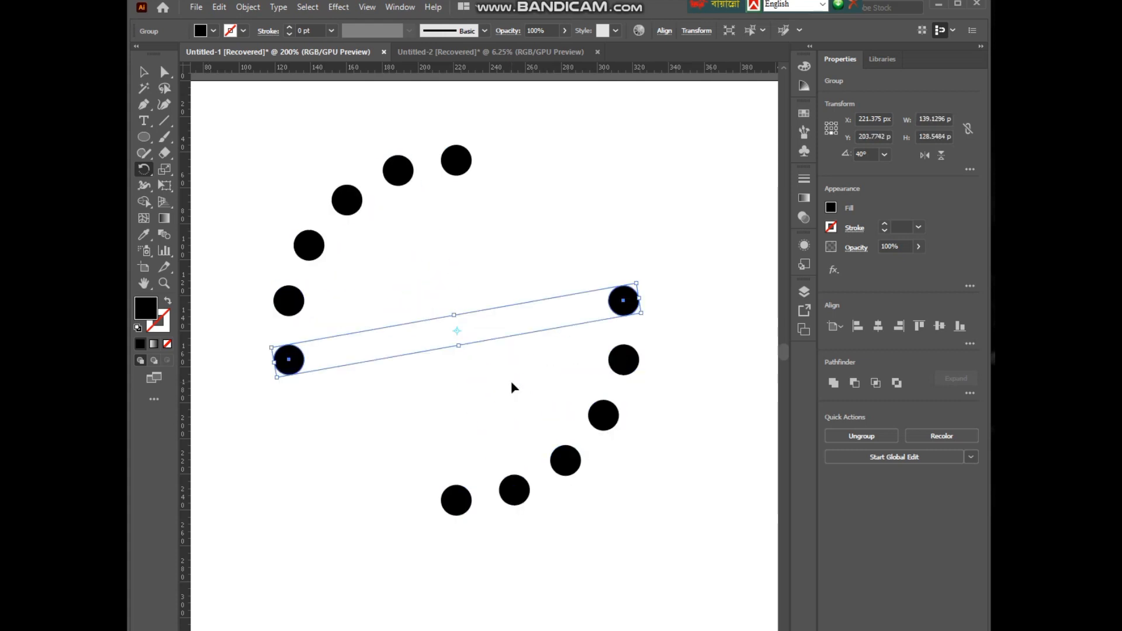
key("ctrl+d")
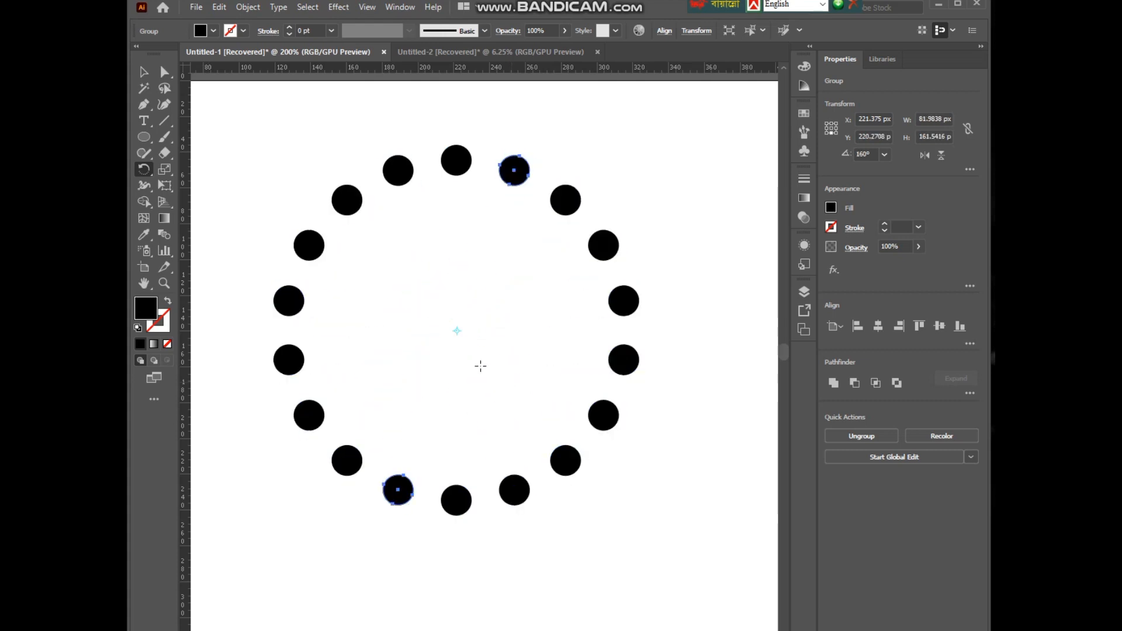
Select all circles of the ring and group them.
left_click(143, 71)
left_click_drag(273, 140, 651, 558)
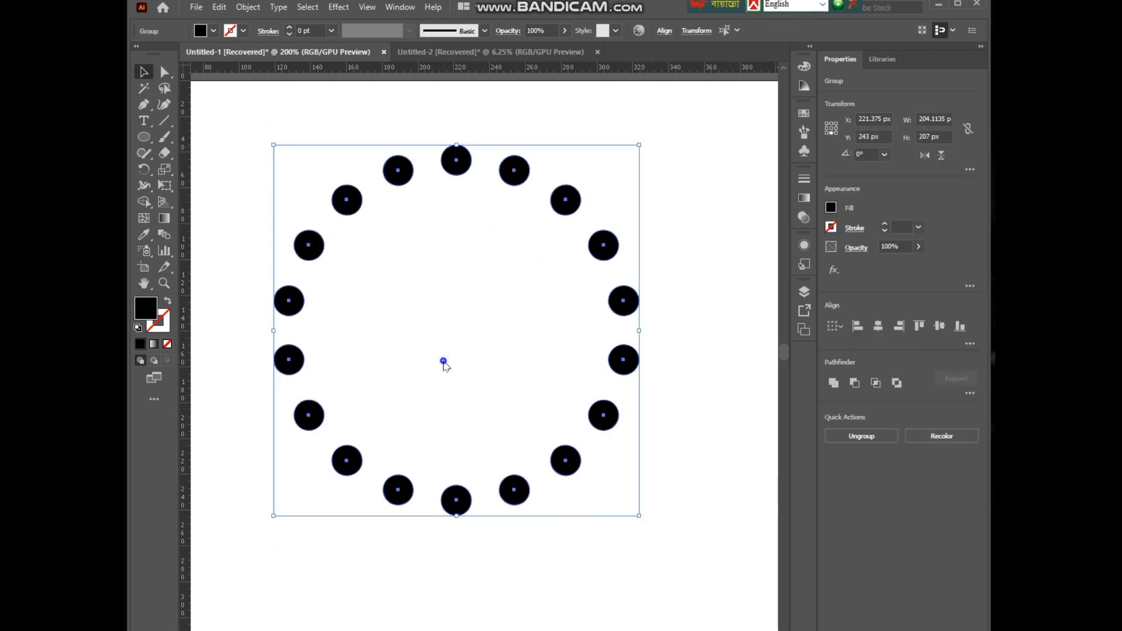
right_click(443, 360)
left_click(513, 462)
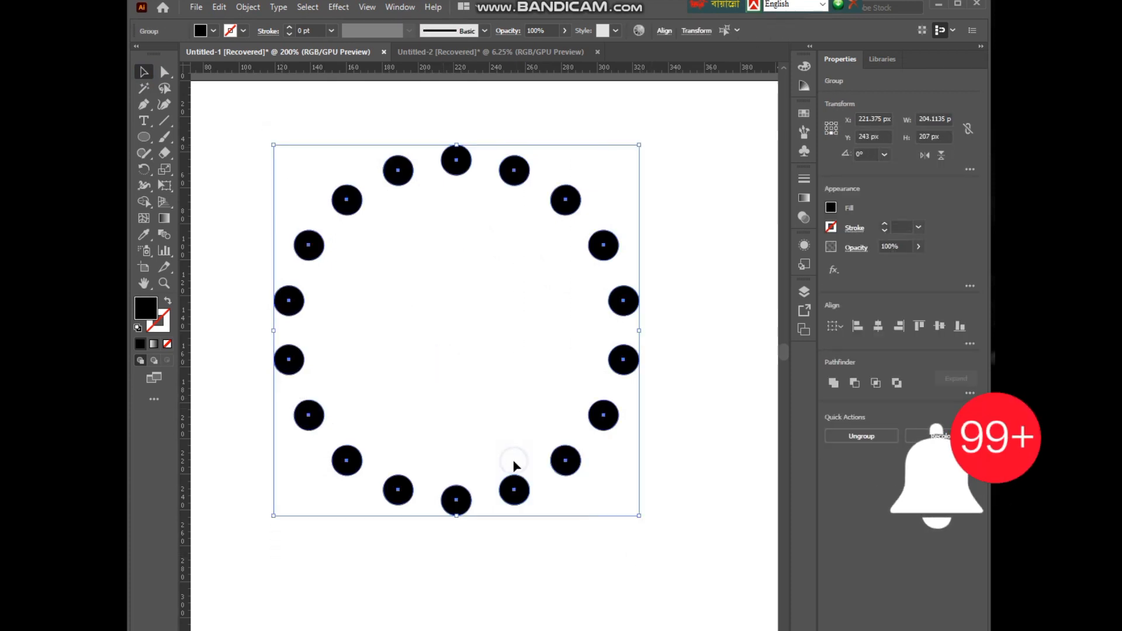
Start a Distort & Transform > Transform effect on the ring and set it to 20 copies.
left_click(337, 8)
mouse_move(421, 130)
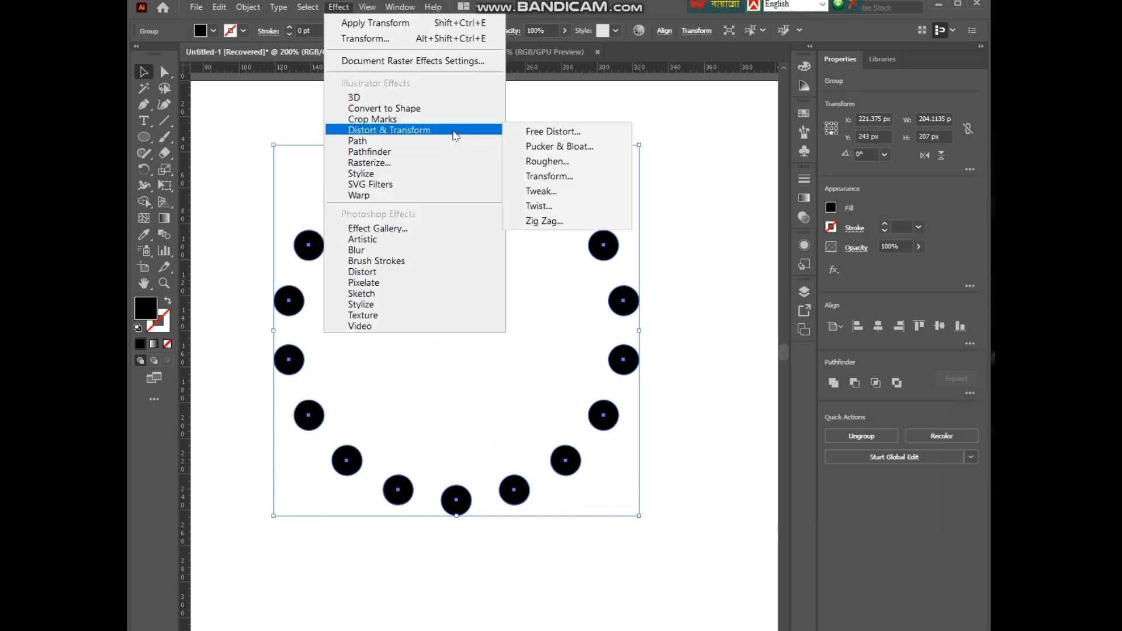
left_click(546, 176)
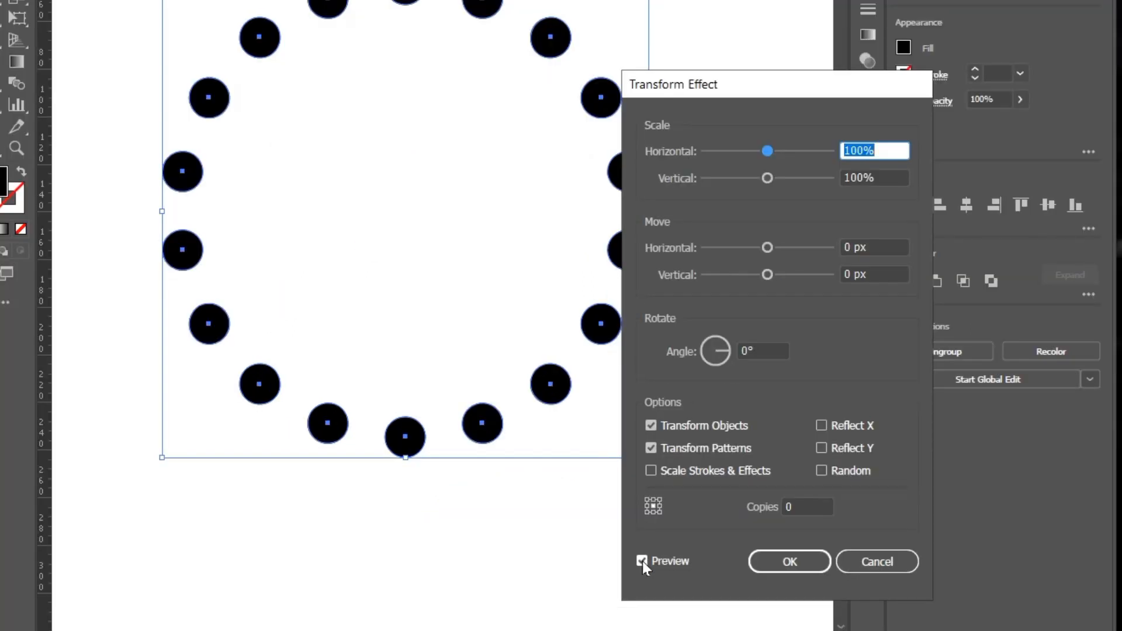
left_click(643, 561)
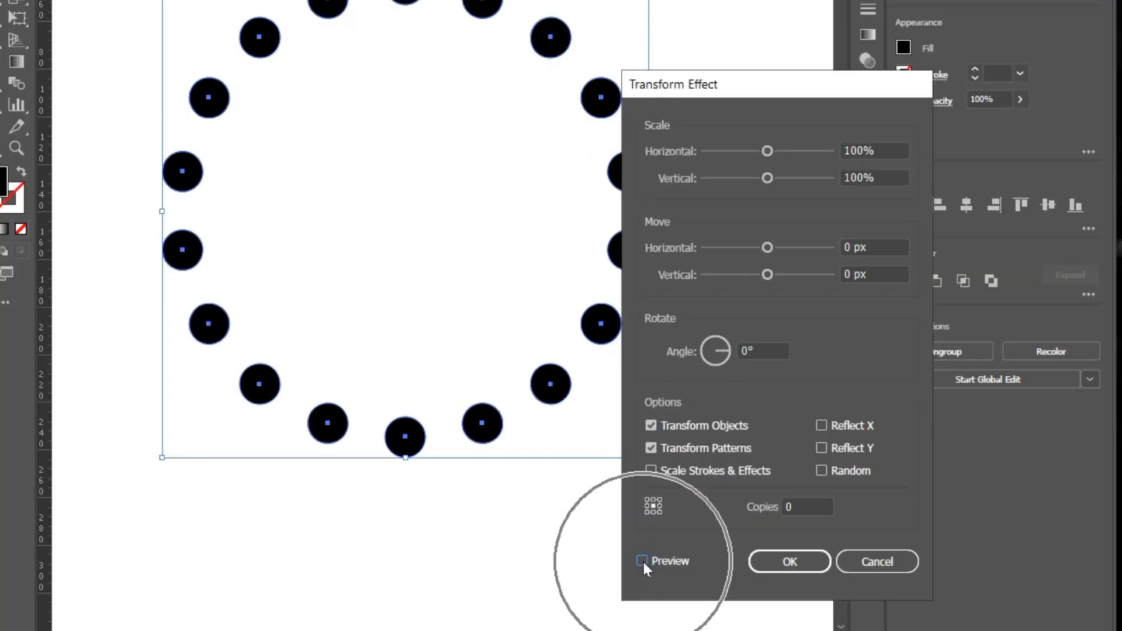
left_click(815, 506)
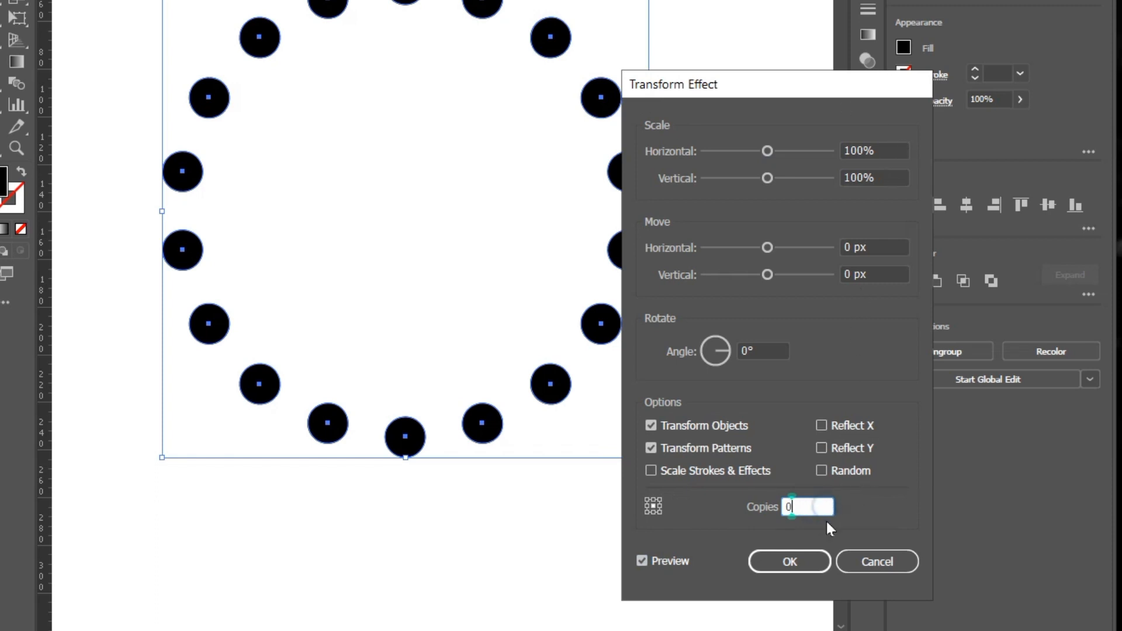
key("BackSpace")
type("2")
left_click(643, 560)
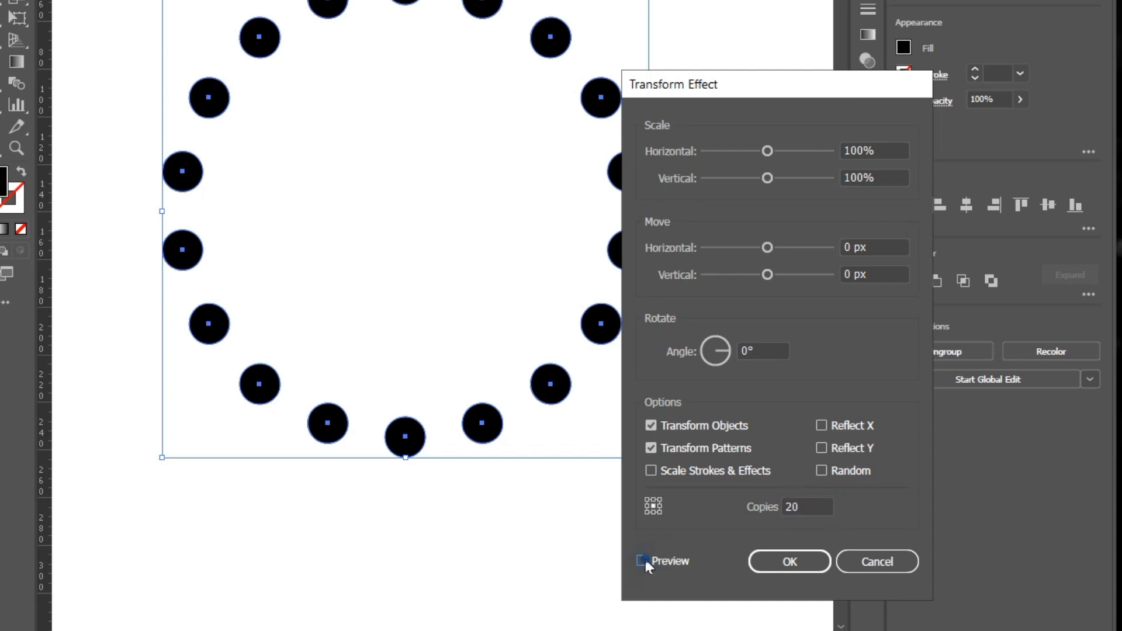
Set the Transform effect's horizontal scale to 85% with the preview turned on.
left_click(892, 146)
key("Down")
key("Down")
key("Down")
key("Down")
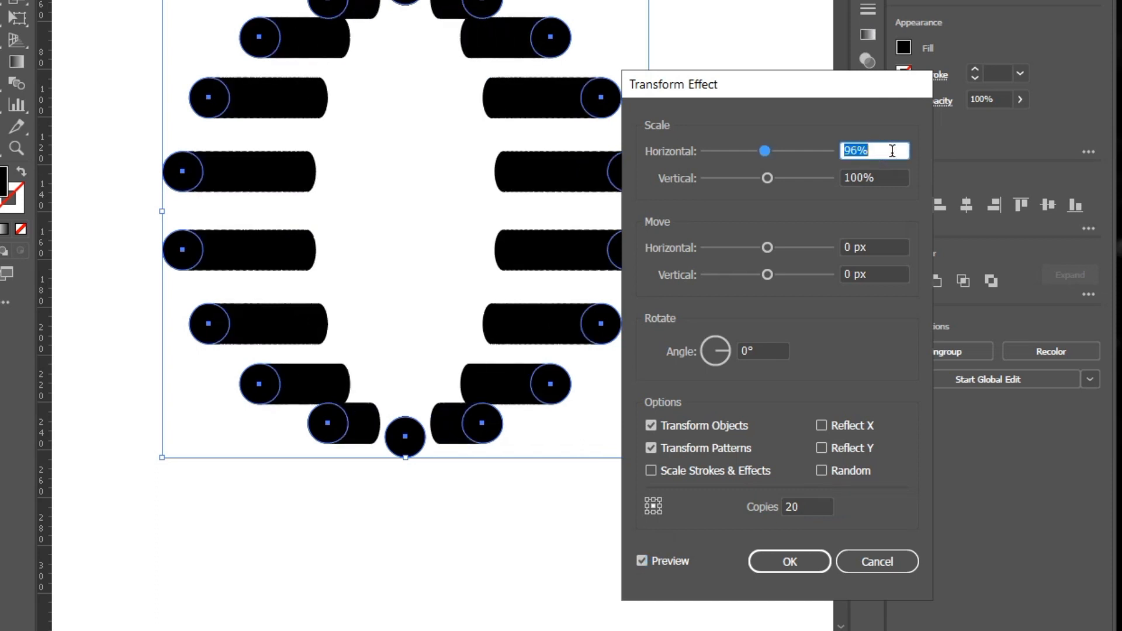
key("Down")
key("Down")
key("Down")
key("Down")
key("Down")
key("Down")
key("Down")
key("Down")
key("Down")
key("Down")
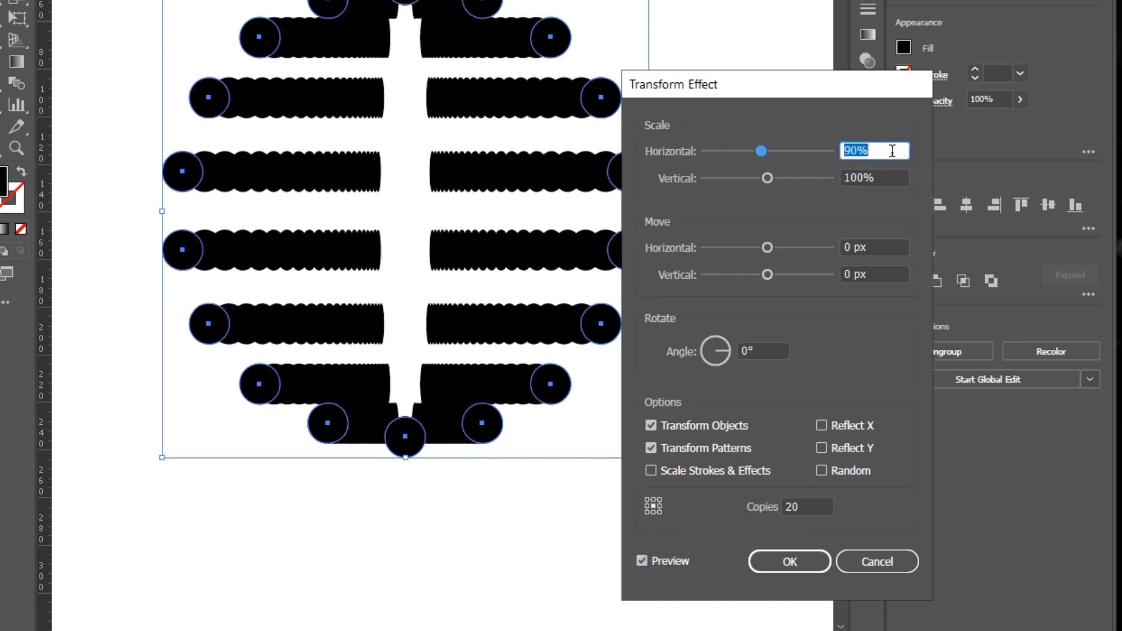
key("Down")
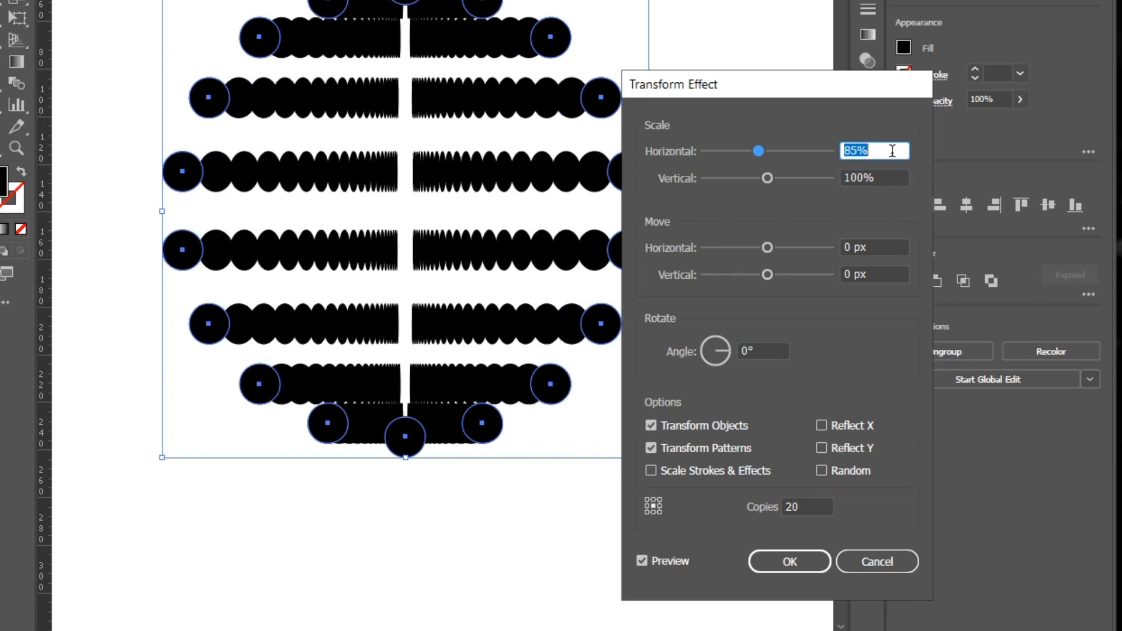
Set the Transform effect's vertical scale to 85%.
left_click(893, 177)
key("Down")
key("Down")
key("Down")
key("Down")
key("Down")
key("Down")
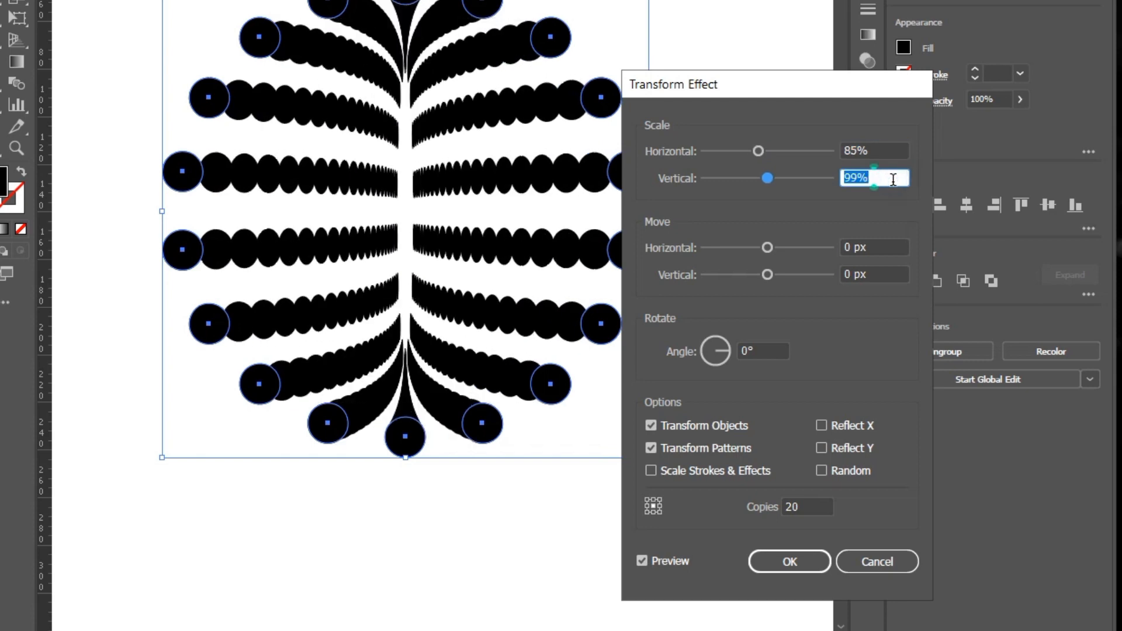
key("Down")
key("Down")
key("Down")
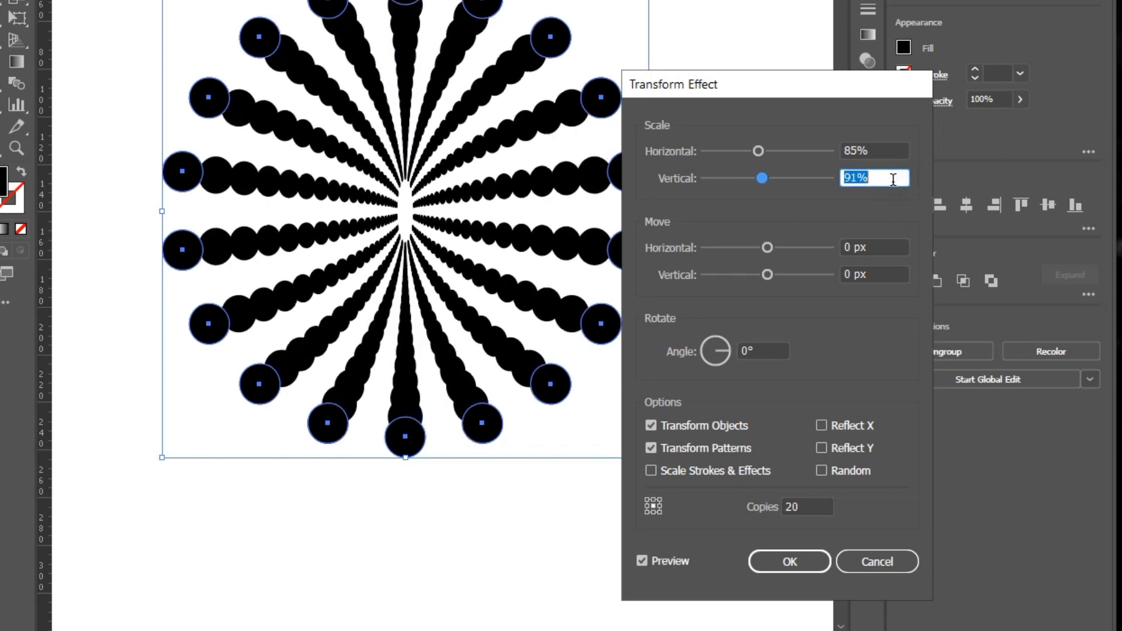
key("Down")
key("Down")
key("Down")
key("Down")
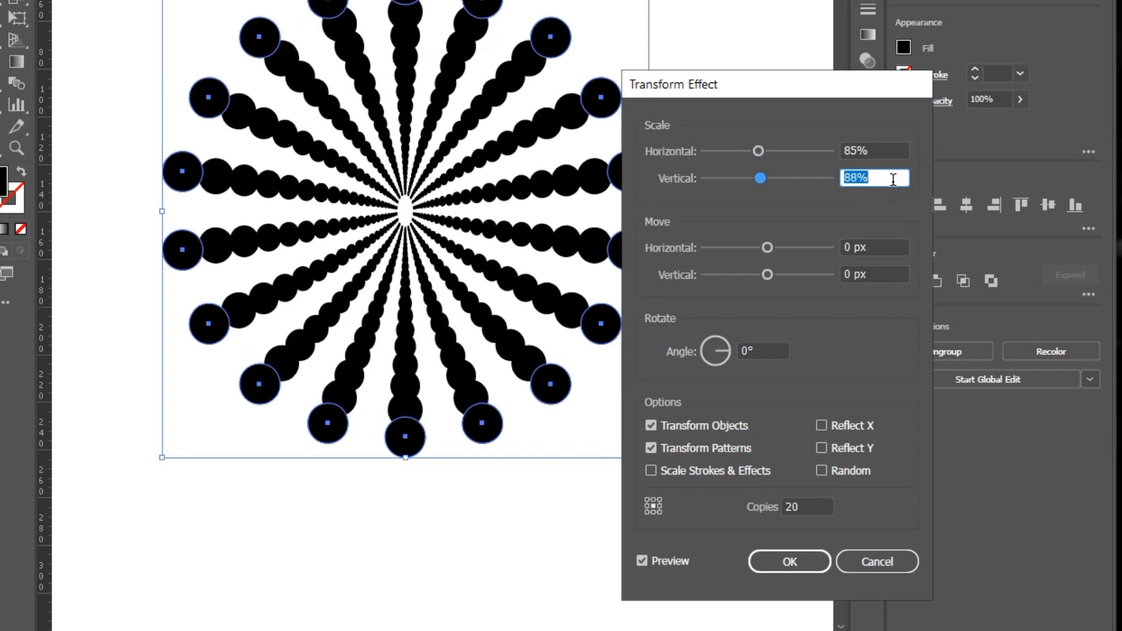
key("Down")
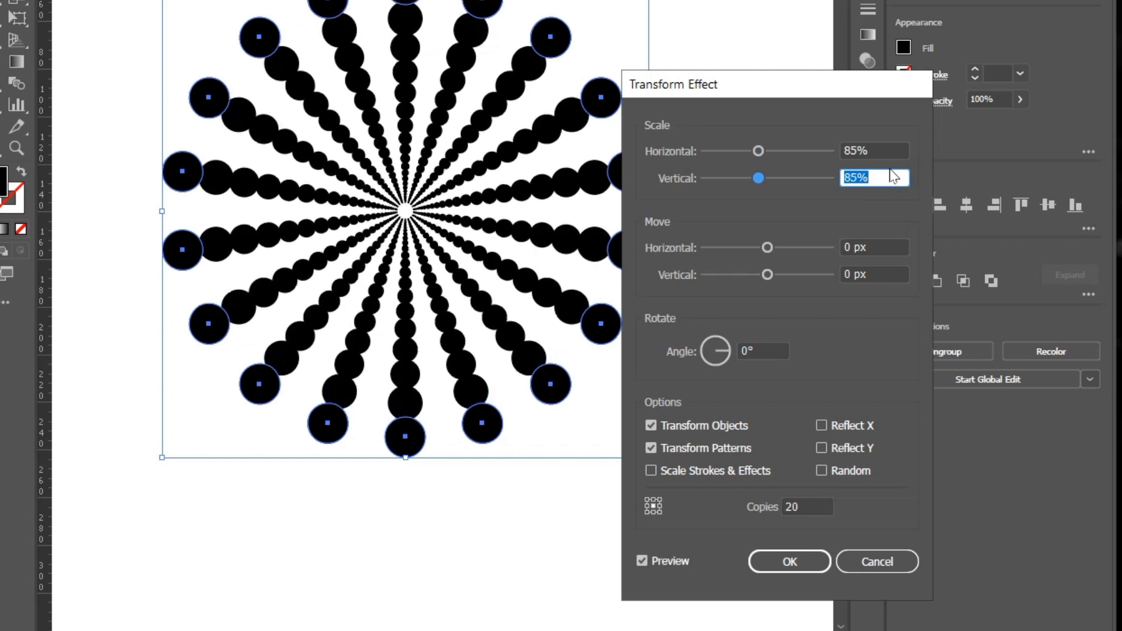
Set the Transform effect's rotation angle to 460/42 (10.95°) and apply the effect with the preview turned off.
left_click(781, 349)
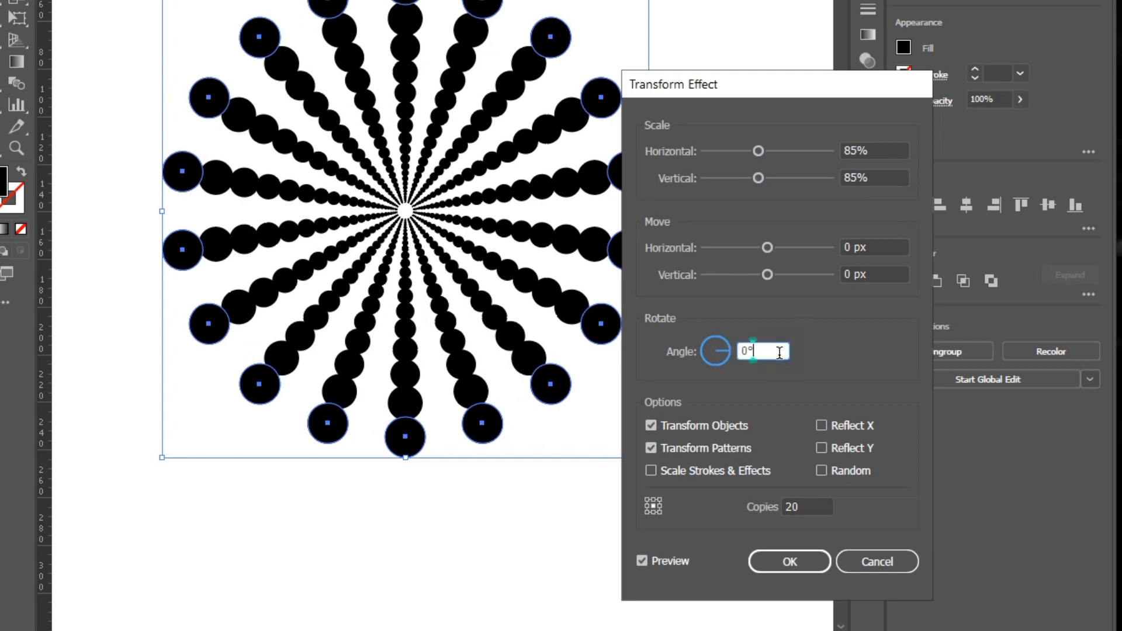
key("BackSpace")
key("BackSpace")
type("4")
type("6")
type("0")
type("/")
type("42")
left_click(645, 559)
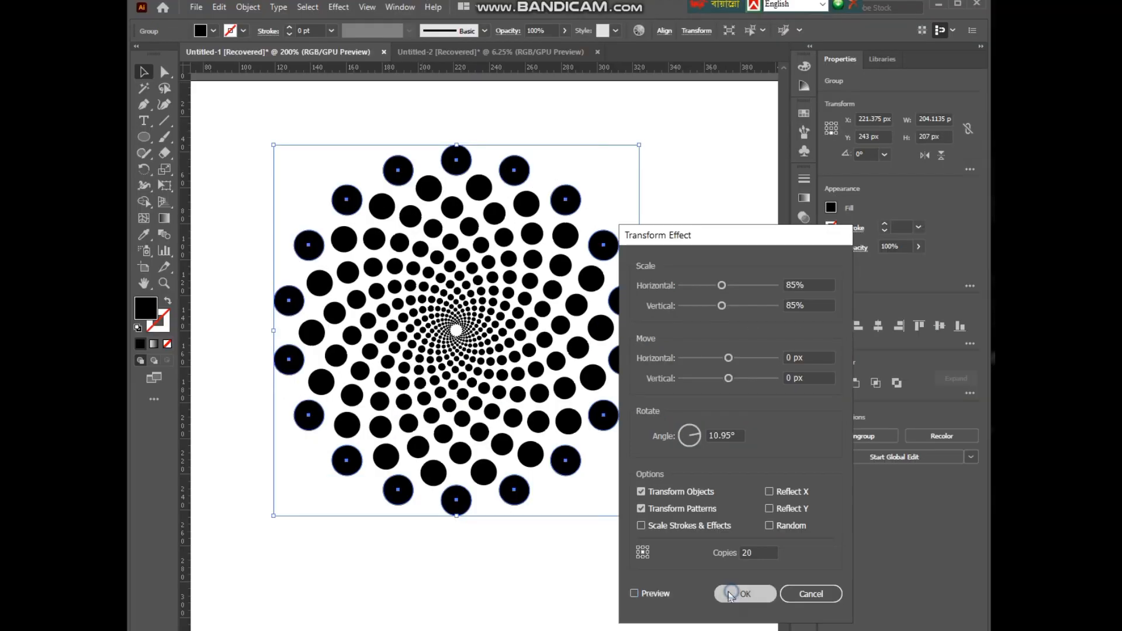
left_click(789, 562)
Enlarge the spiral dot pattern proportionally from its upper edge until it spans about two thirds of the artboard, and deselect it.
scroll(506, 242, "up", 1)
scroll(506, 244, "down", 1)
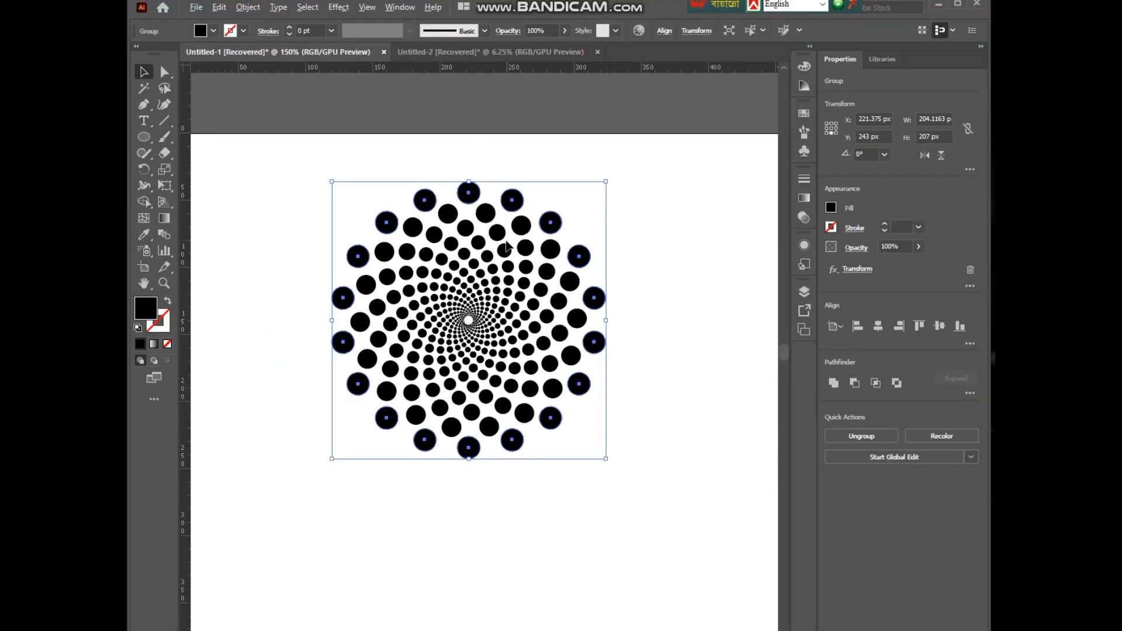
scroll(389, 292, "down", 2)
scroll(474, 351, "down", 1)
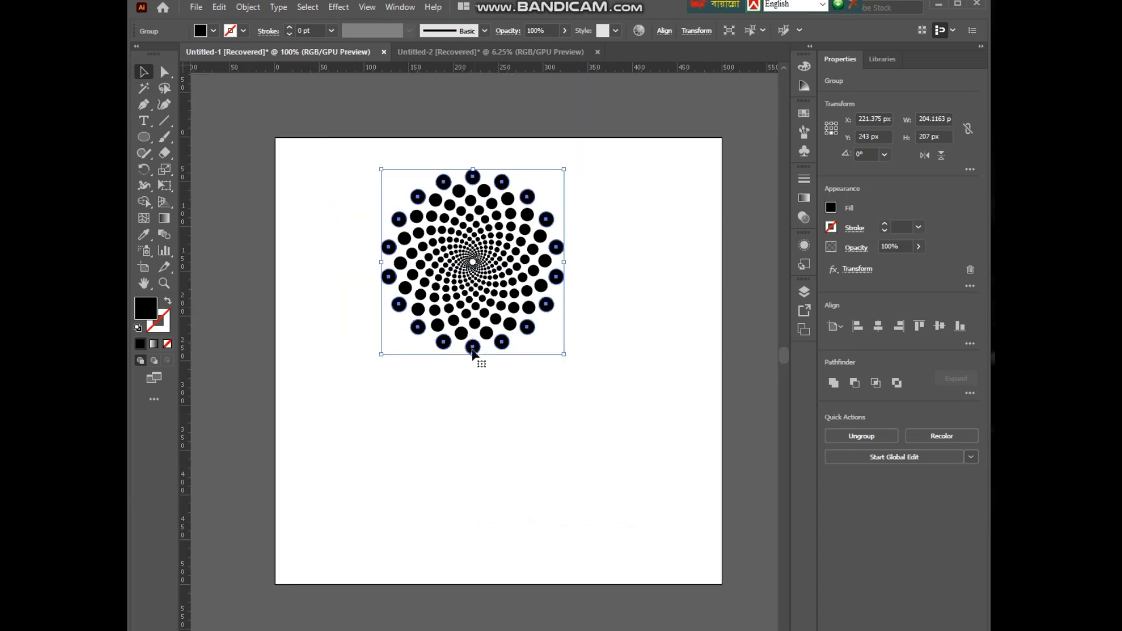
left_click_drag(474, 362, 523, 473)
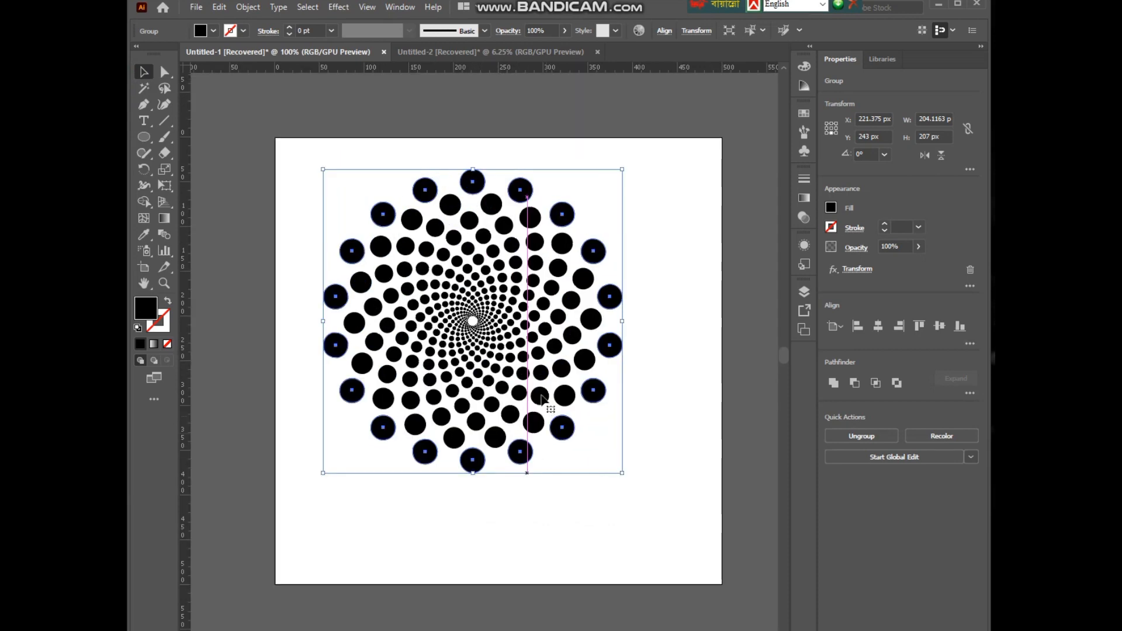
left_click(682, 295)
scroll(510, 201, "up", 1)
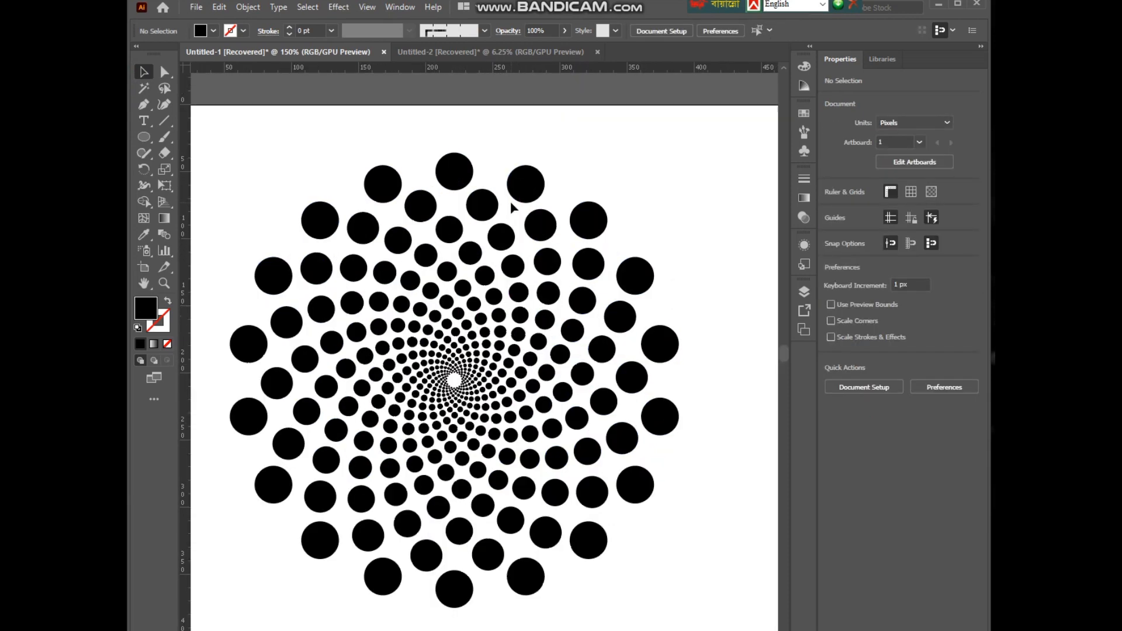
scroll(510, 201, "down", 1)
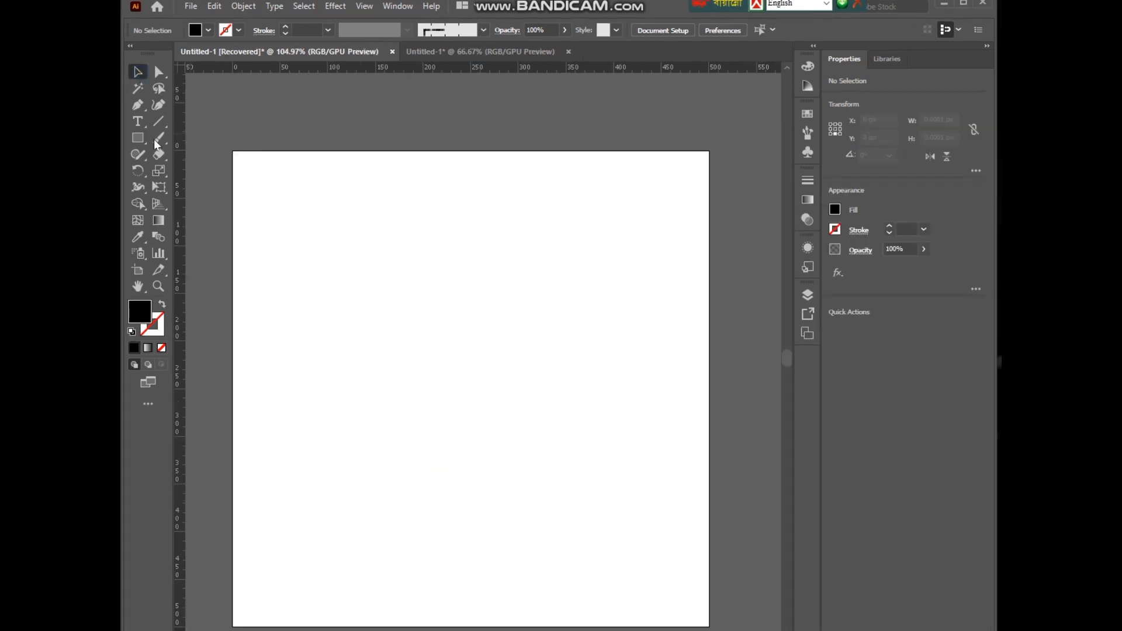
Draw a black five-pointed star in the upper middle of the empty artboard with the Star tool.
left_click(135, 140)
left_click(205, 201)
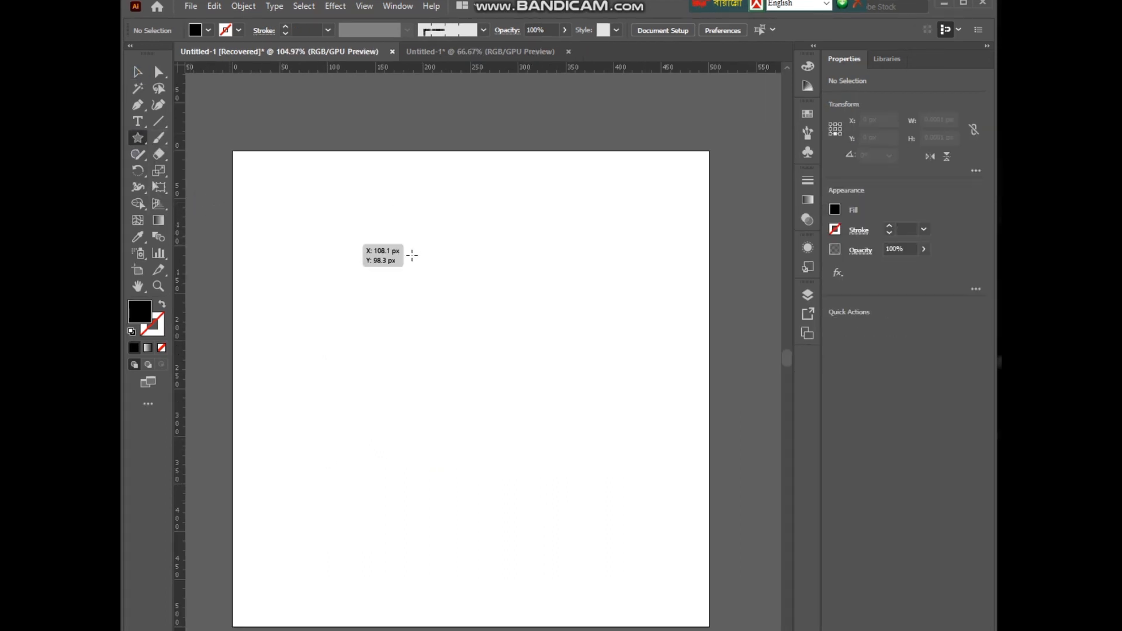
left_click_drag(440, 251, 466, 226)
Scale the star down proportionally around its center to about 28 px wide and deselect it.
left_click(138, 71)
left_click(453, 209)
scroll(454, 210, "up", 1)
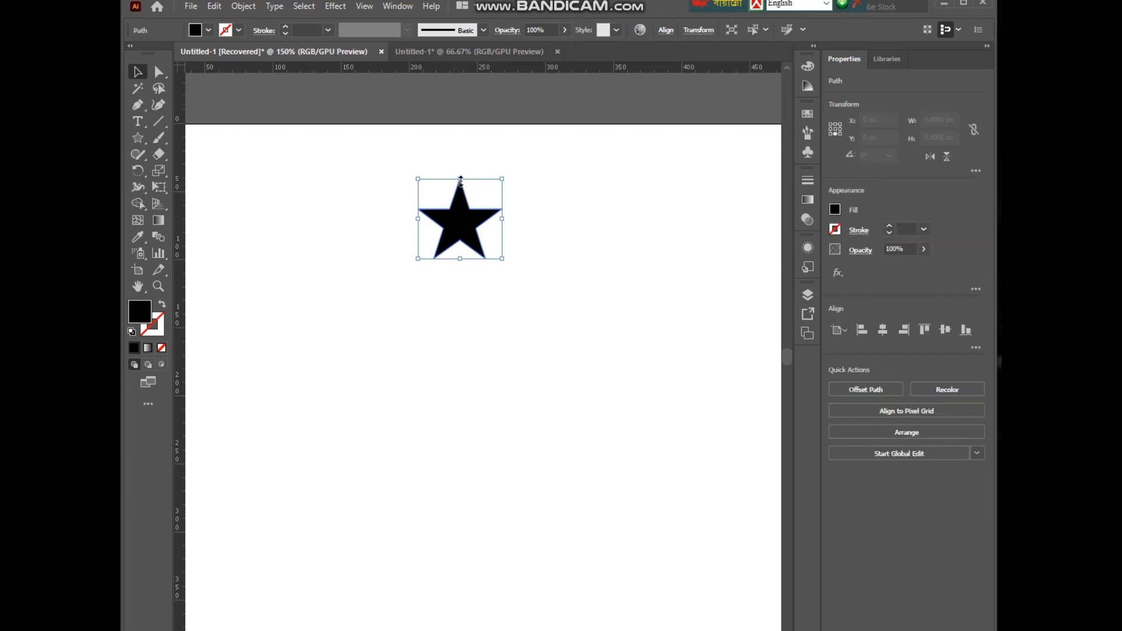
left_click_drag(460, 179, 460, 202)
left_click(477, 178)
scroll(470, 169, "down", 2)
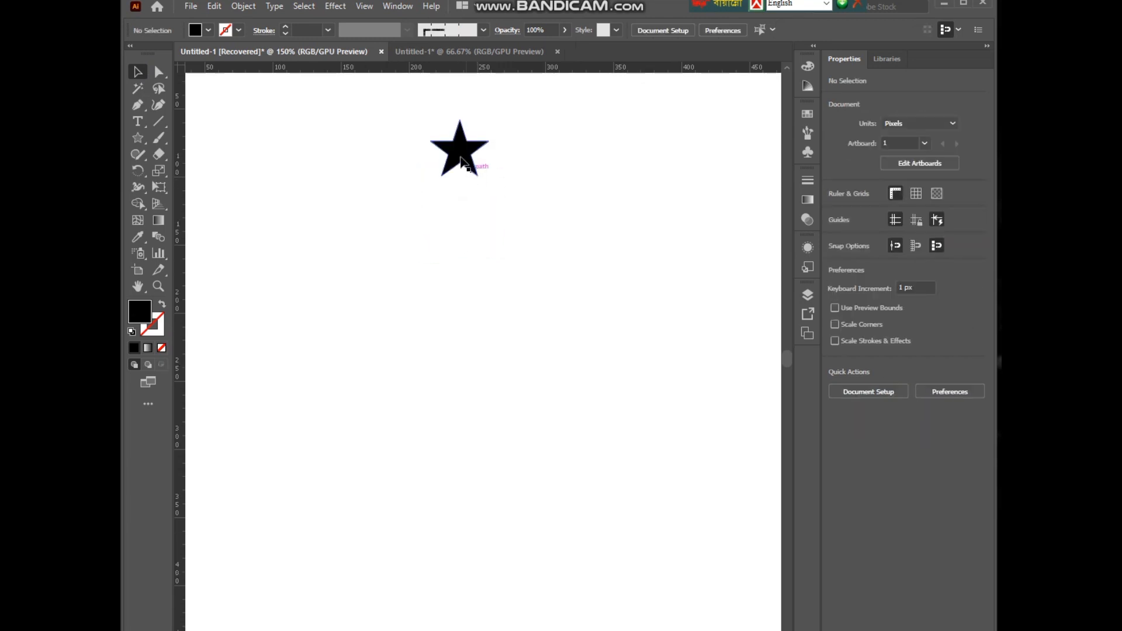
scroll(461, 161, "down", 3)
scroll(463, 154, "up", 3)
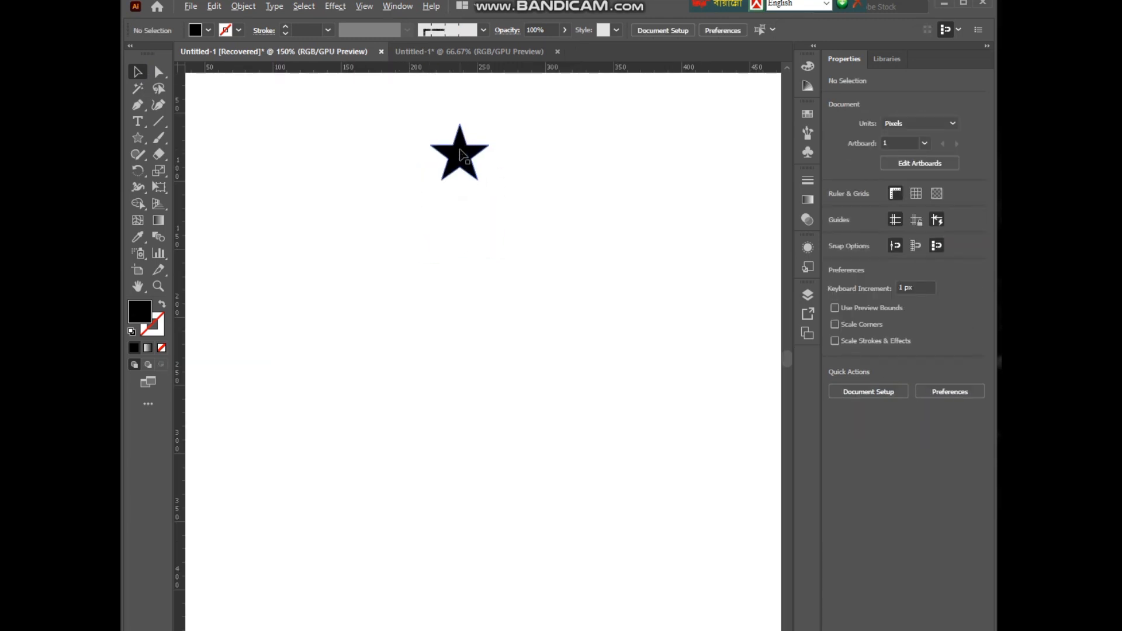
scroll(461, 155, "down", 1)
Place a copy of the star straight below the original so that the pair spans about 259 px in height.
left_click_drag(461, 155, 461, 363)
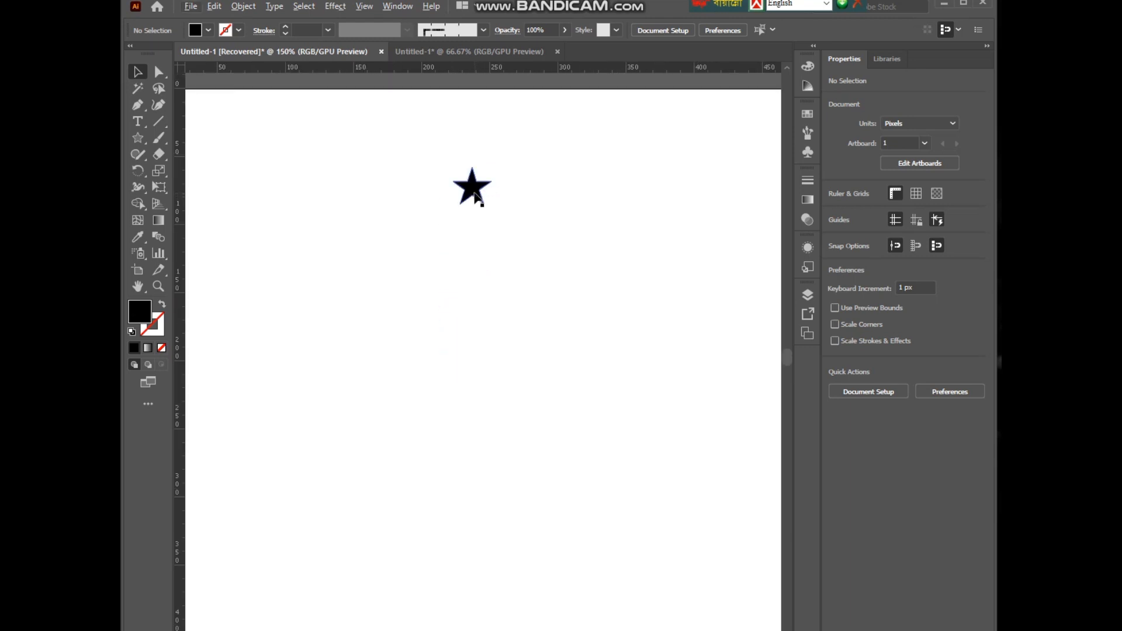
left_click_drag(472, 195, 475, 513)
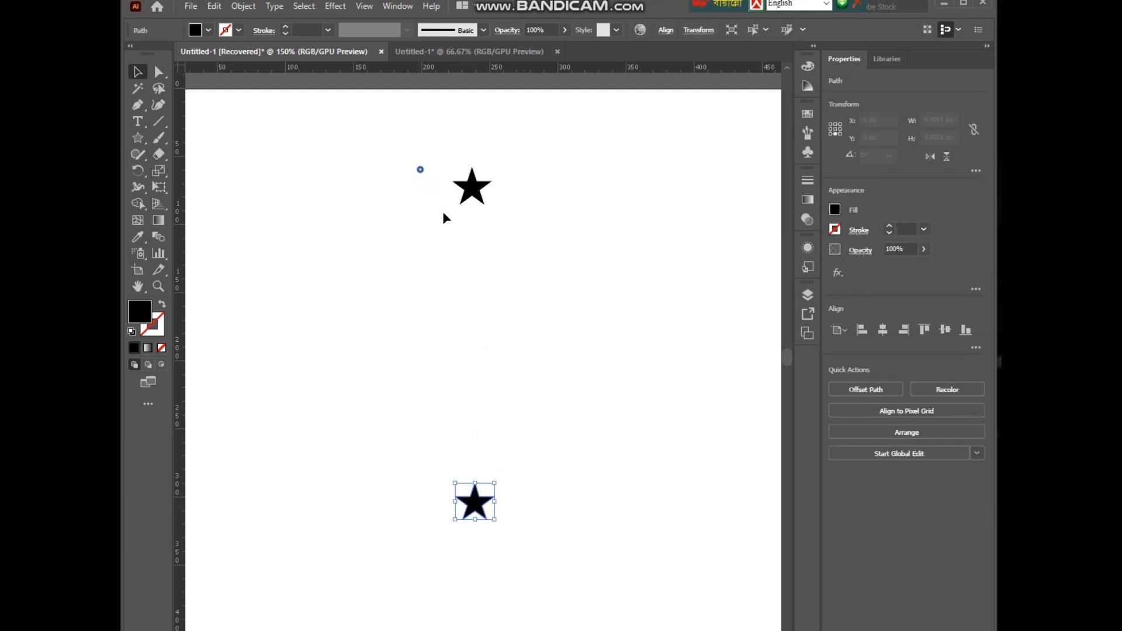
Select both stars, align their horizontal centers and group them.
left_click_drag(420, 170, 551, 572)
left_click(882, 330)
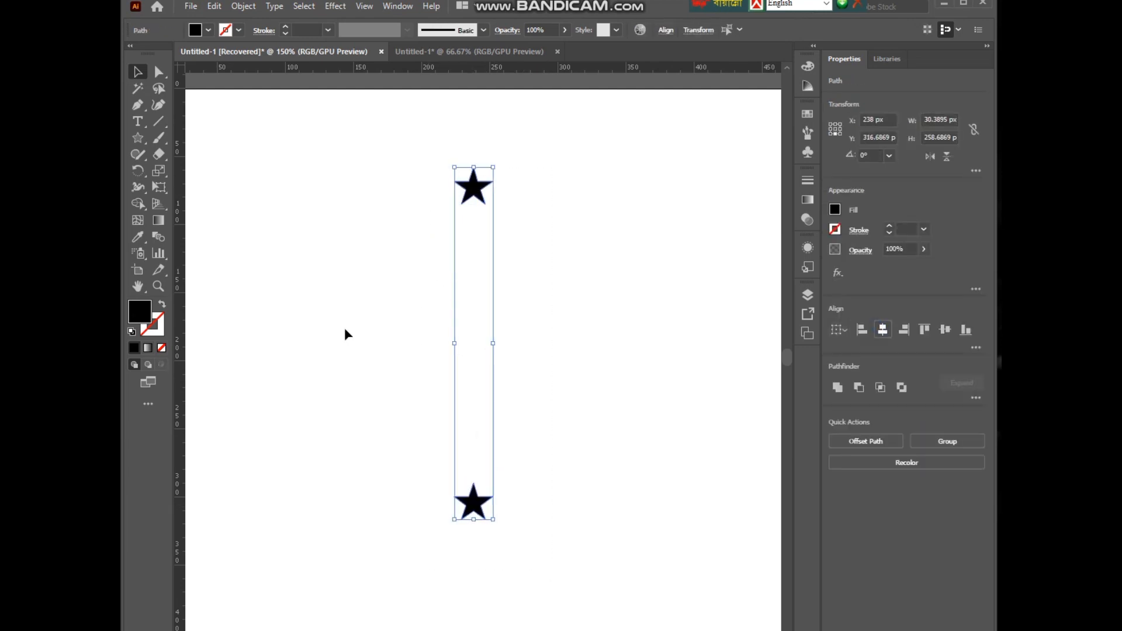
right_click(422, 293)
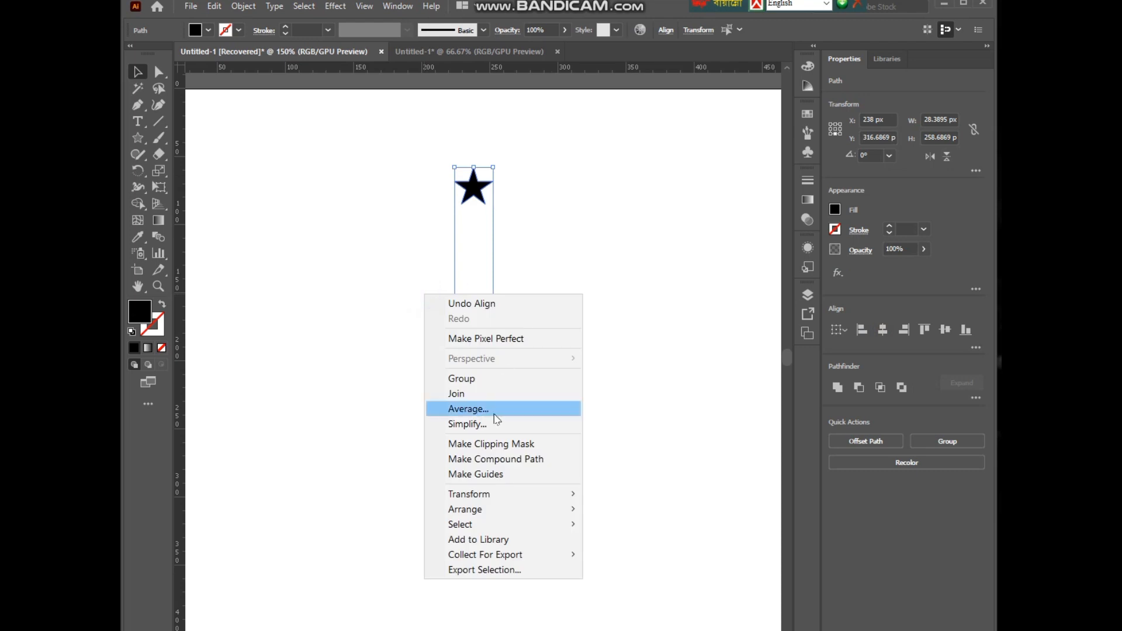
left_click(485, 379)
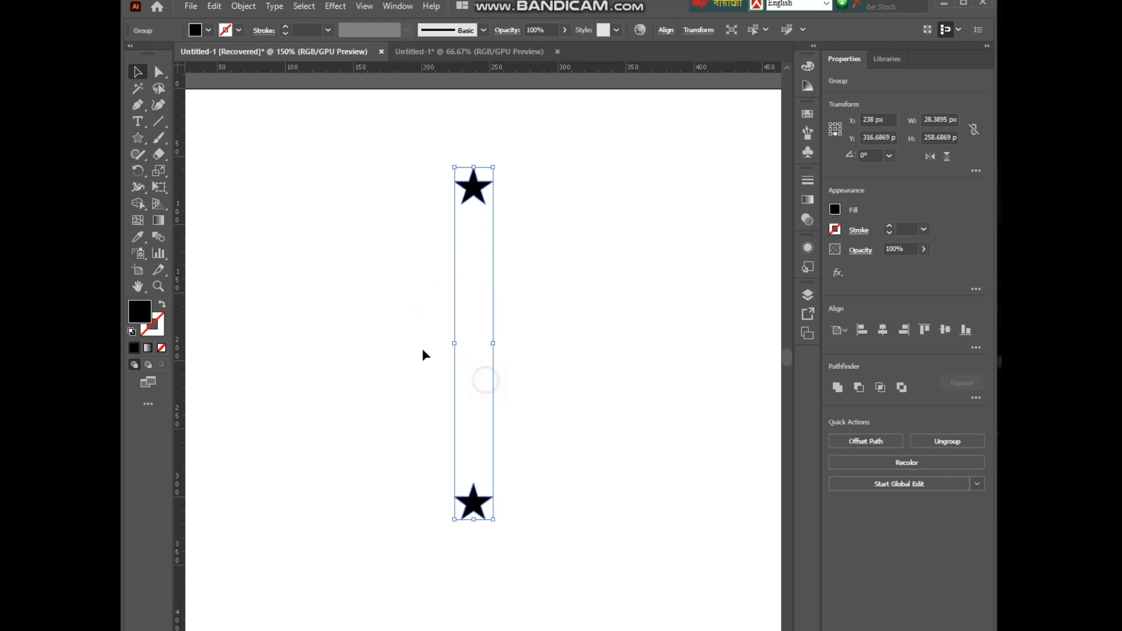
Create a copy of the star pair rotated by 20° around its center.
left_click(142, 178)
double_click(142, 178)
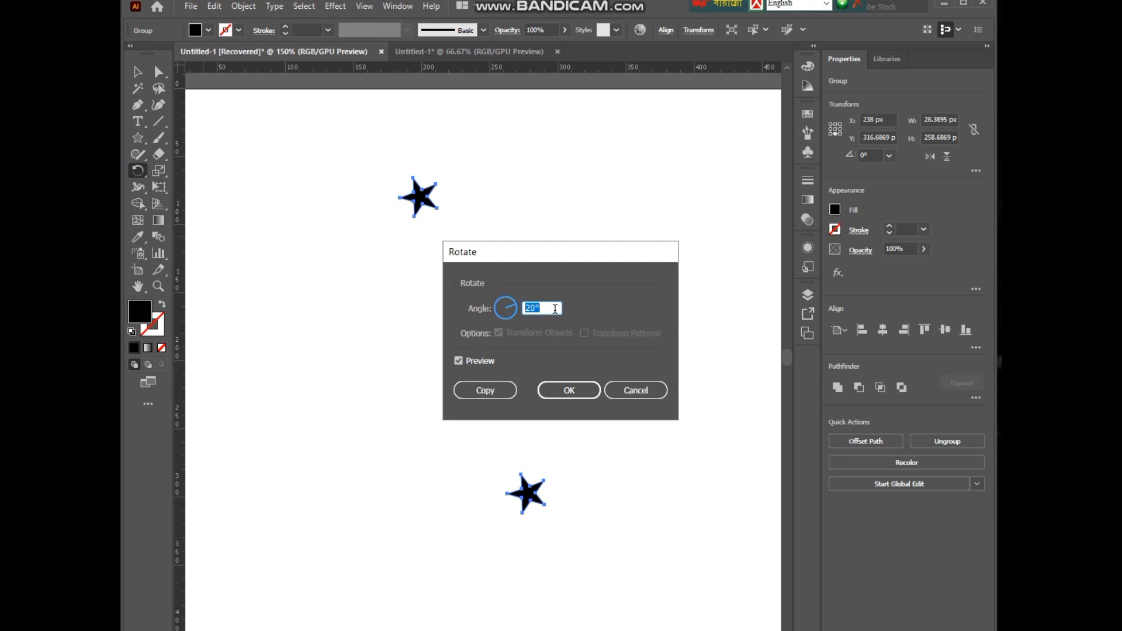
left_click(479, 390)
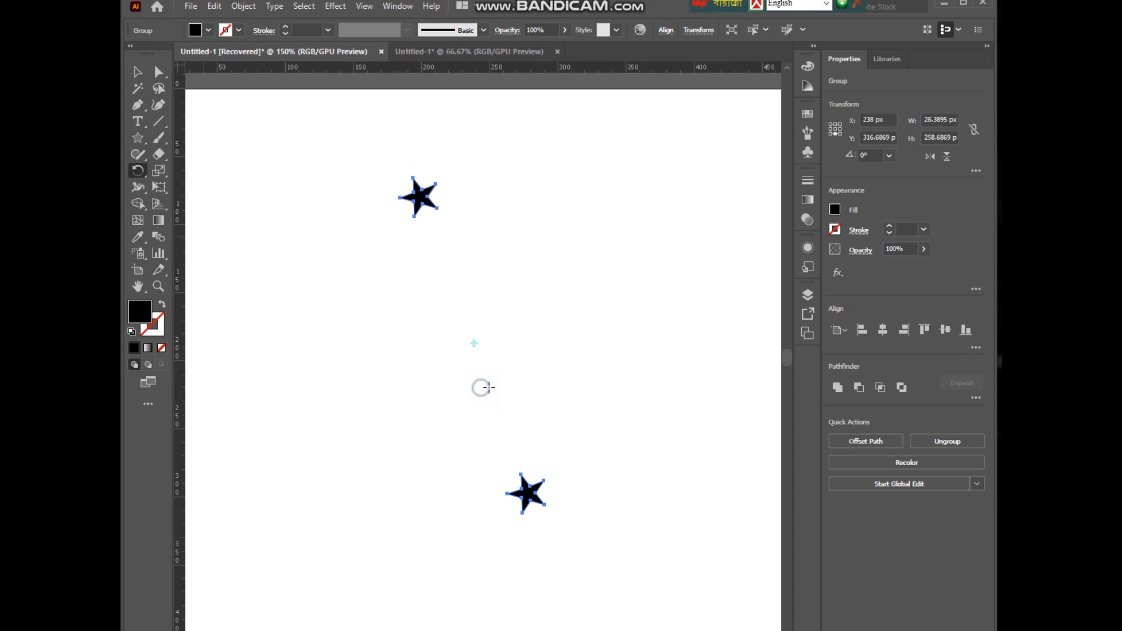
Repeat the 20° rotated copy until the stars form a full ring, without an overlapping duplicate of the first pair.
key("ctrl+d")
key("ctrl+r")
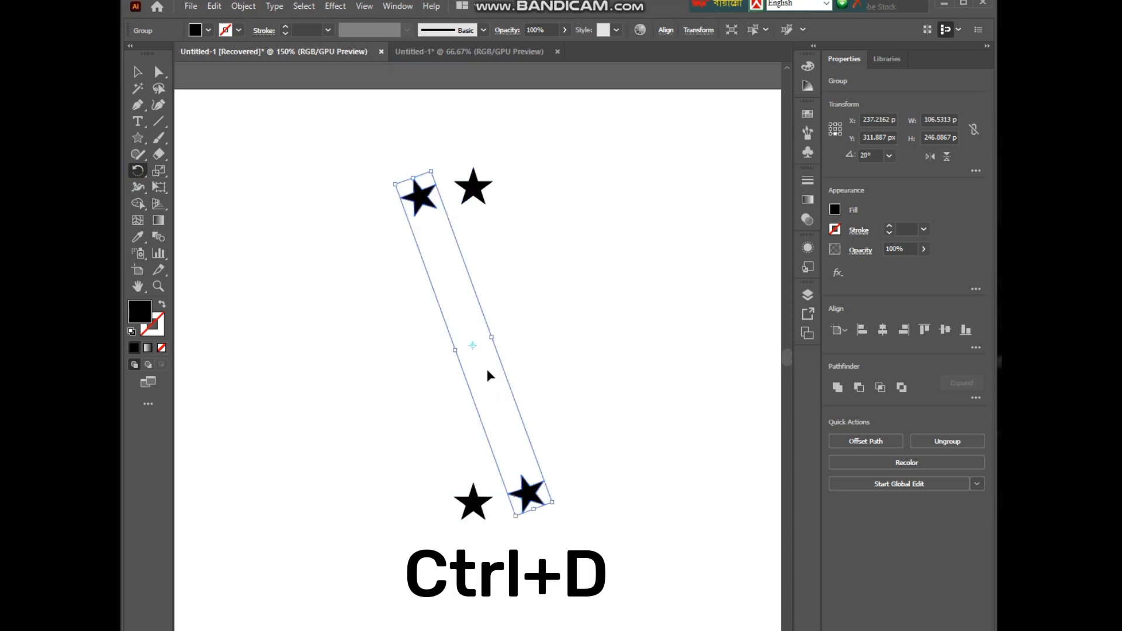
key("ctrl+e")
key("ctrl+d")
key("ctrl+d")
key("ctrl+d")
key("ctrl+d")
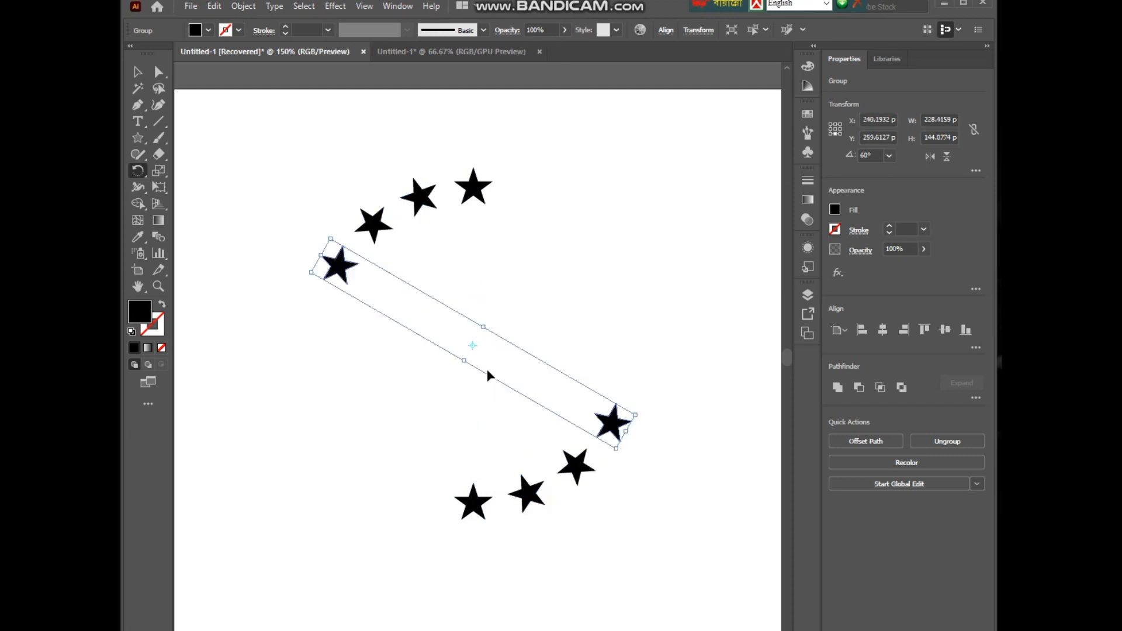
key("ctrl+d")
key("ctrl+d")
key("ctrl+d")
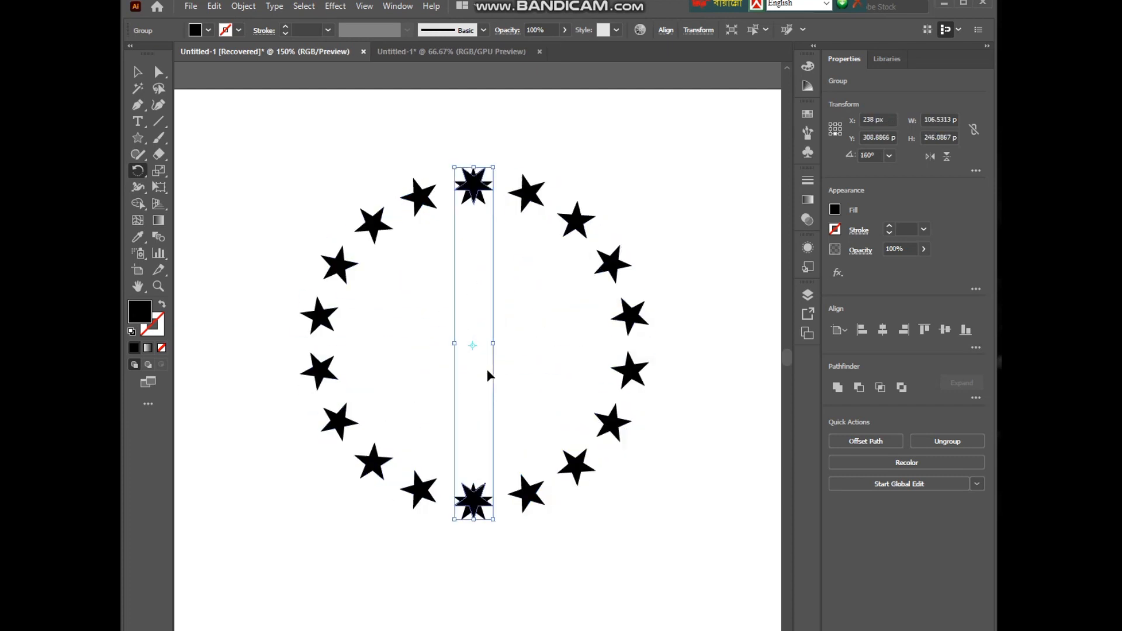
key("ctrl+d")
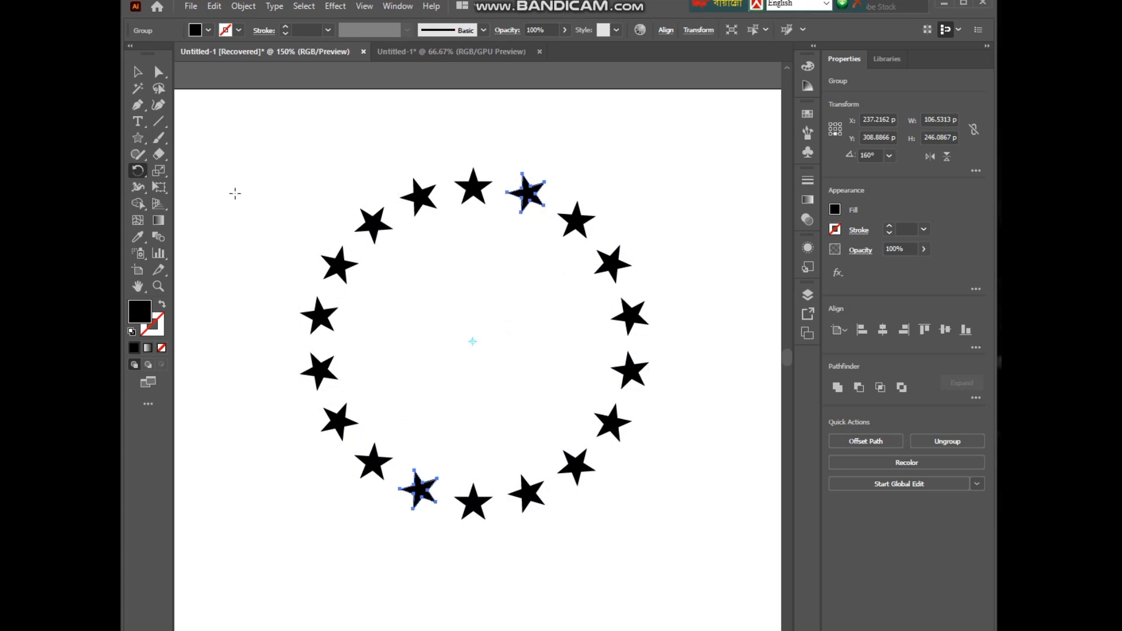
Select all the star pairs of the ring and group them.
left_click(138, 72)
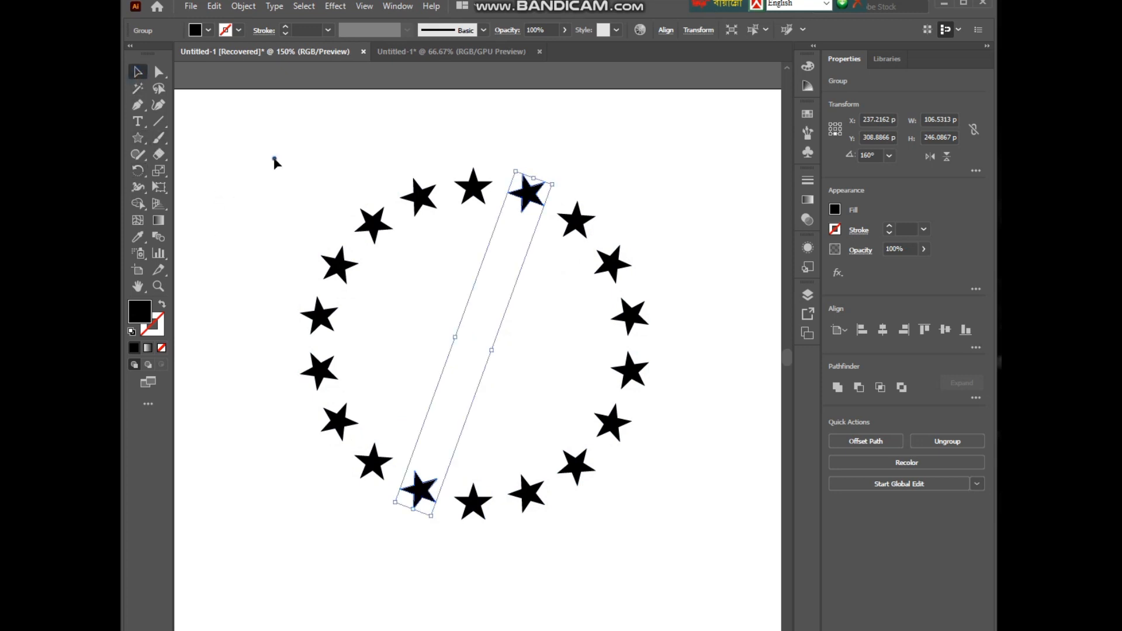
left_click(342, 175)
left_click_drag(295, 155, 728, 562)
right_click(504, 354)
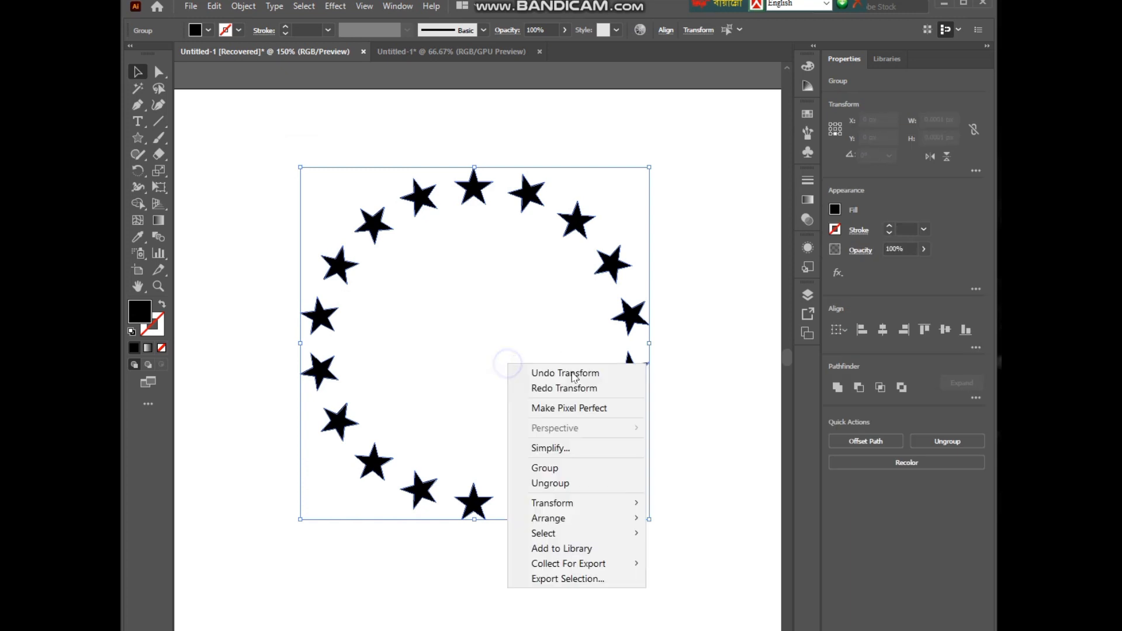
left_click(594, 466)
Start a Distort & Transform > Transform effect on the star ring with the preview on and 20 copies.
left_click(336, 7)
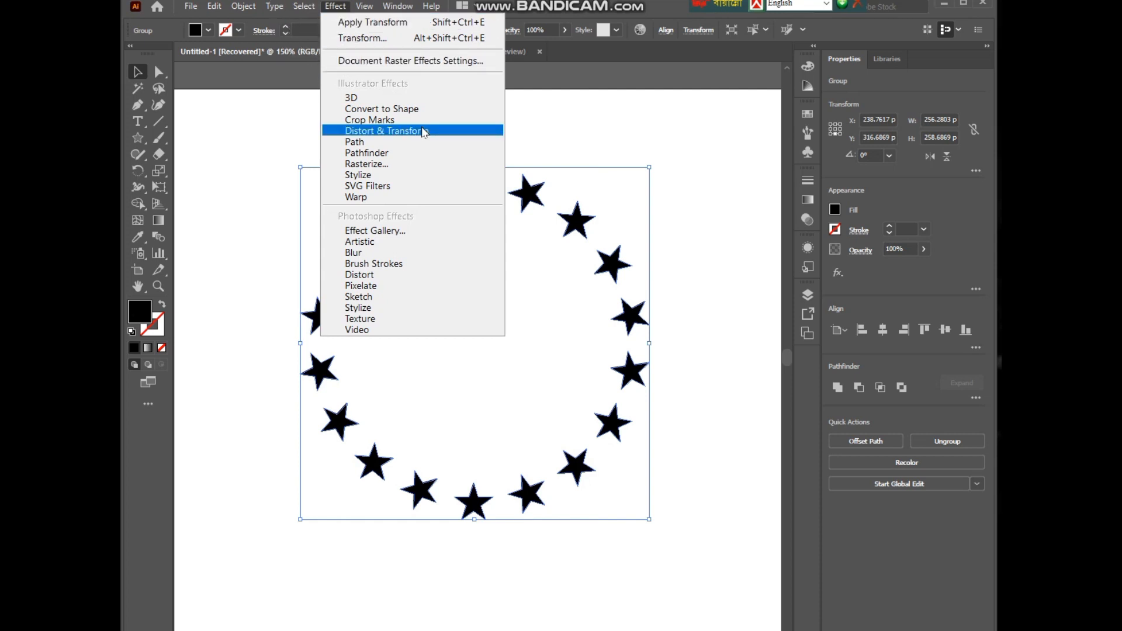
mouse_move(424, 132)
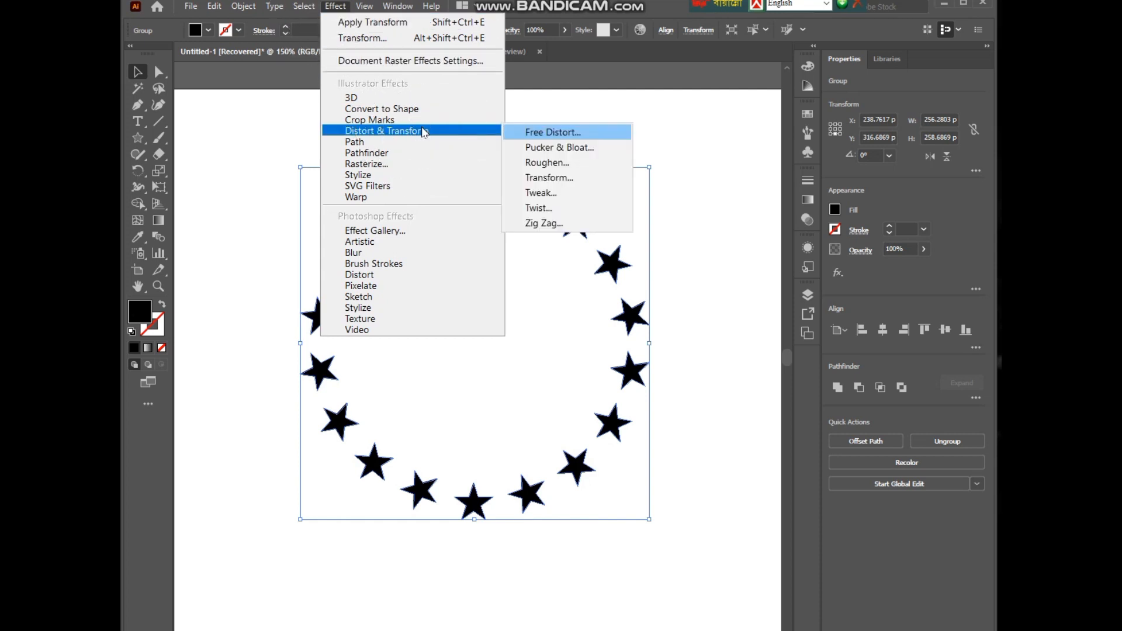
left_click(554, 181)
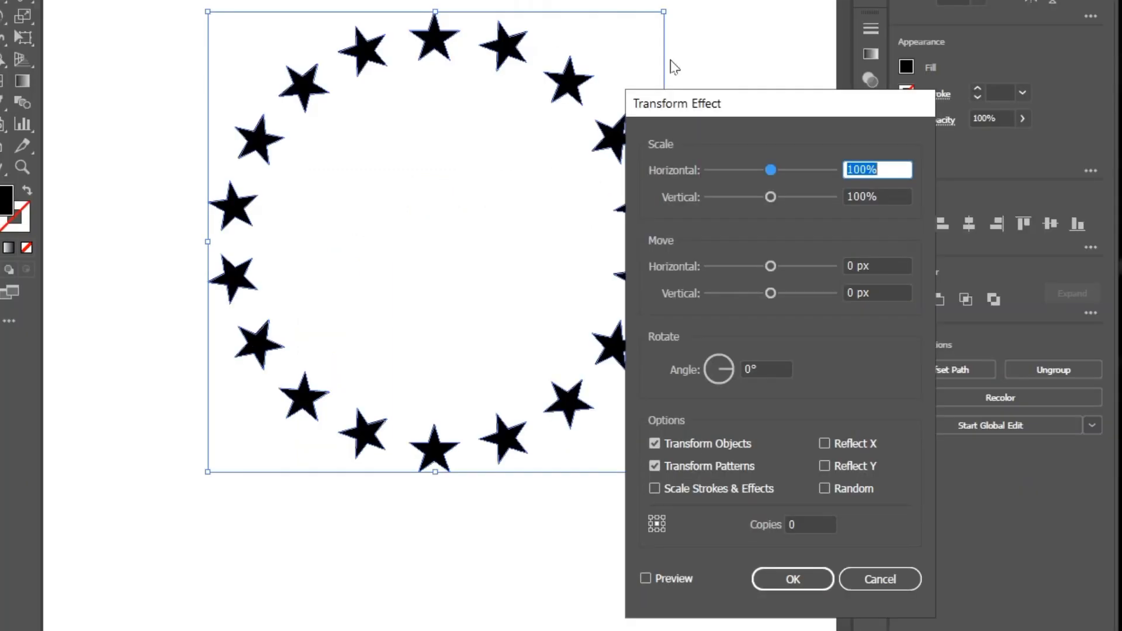
left_click(651, 576)
left_click(812, 526)
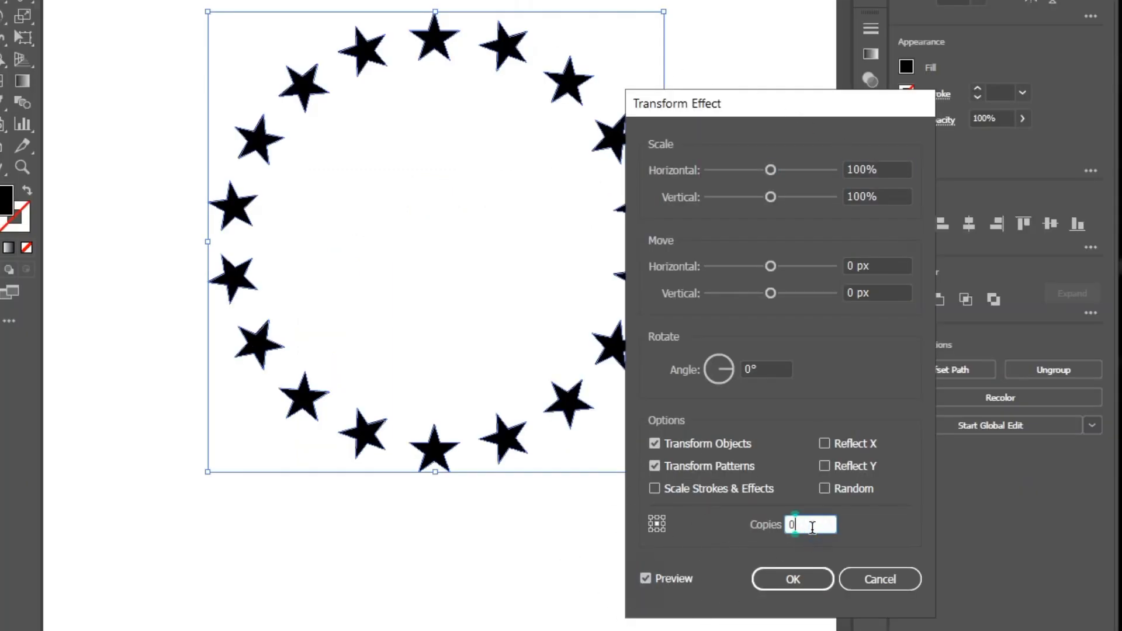
type("2")
Set the horizontal scale of the star ring's Transform effect to 85%.
left_click(894, 171)
key("Down")
key("Down")
key("Down")
key("Down")
key("Down")
key("Down")
key("Down")
key("Down")
key("Down")
key("Down")
key("Down")
key("Down")
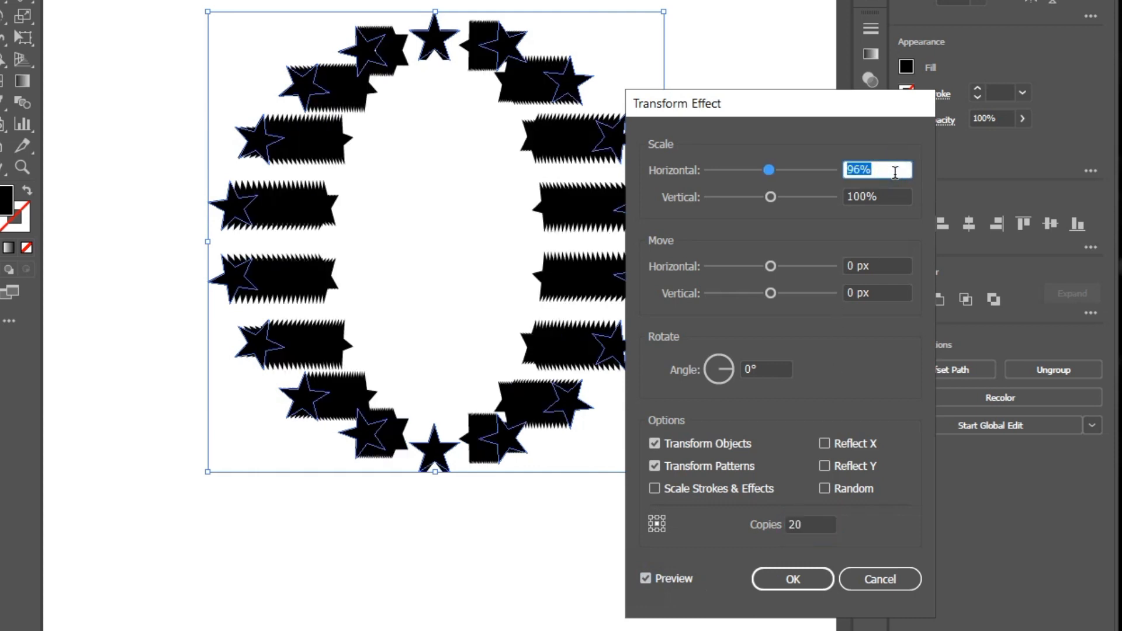
key("Down")
key("Down")
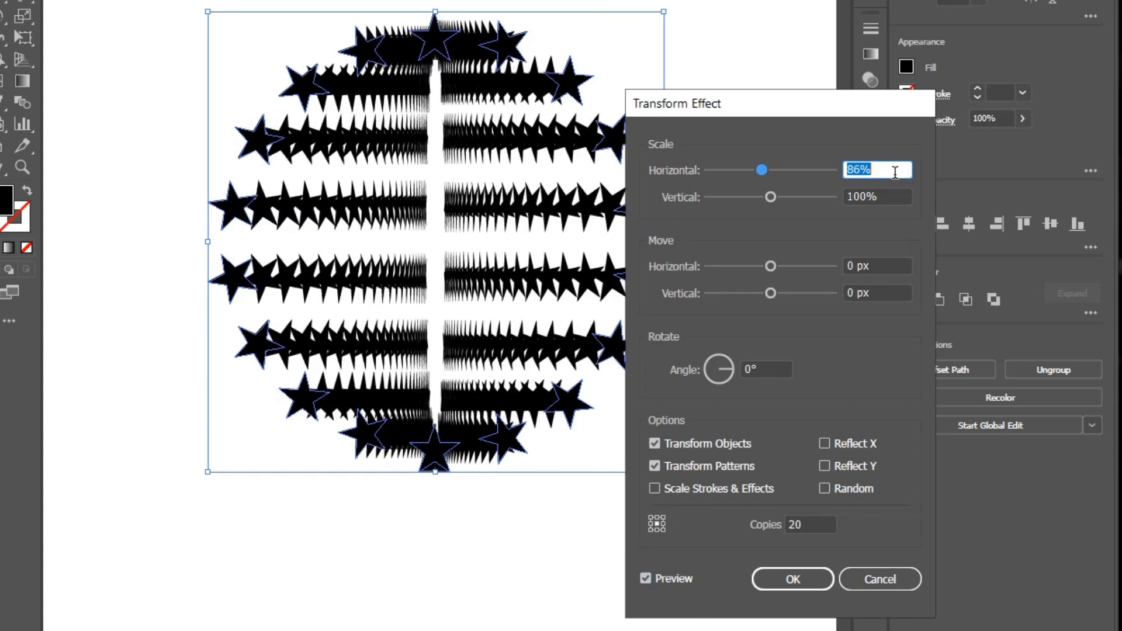
key("Down")
key("Down")
key("Down")
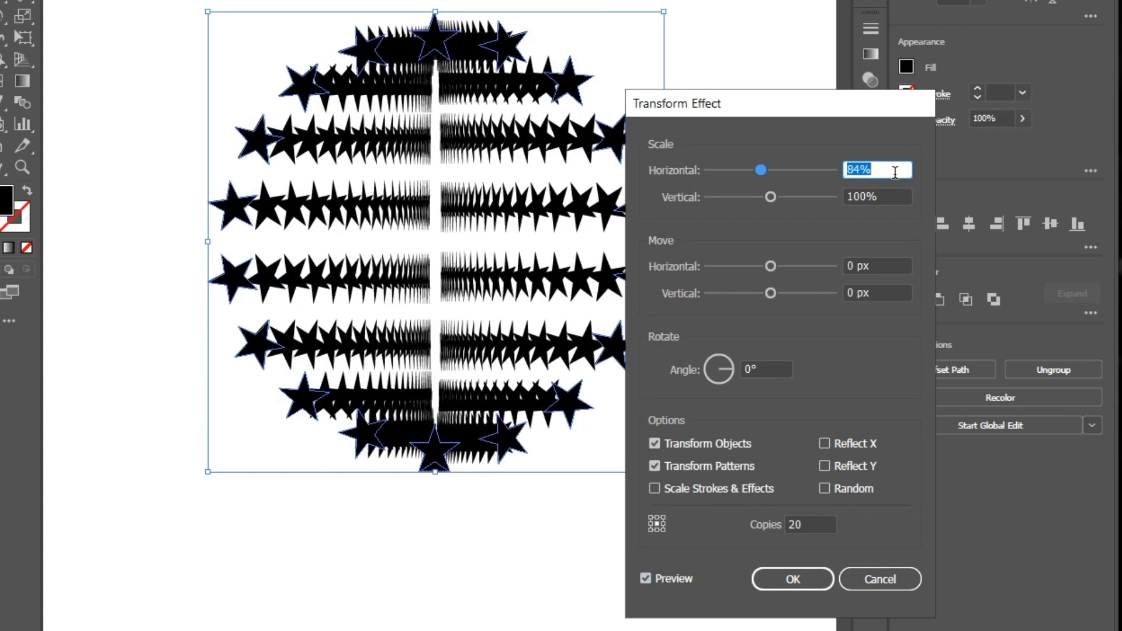
key("Up")
key("Up")
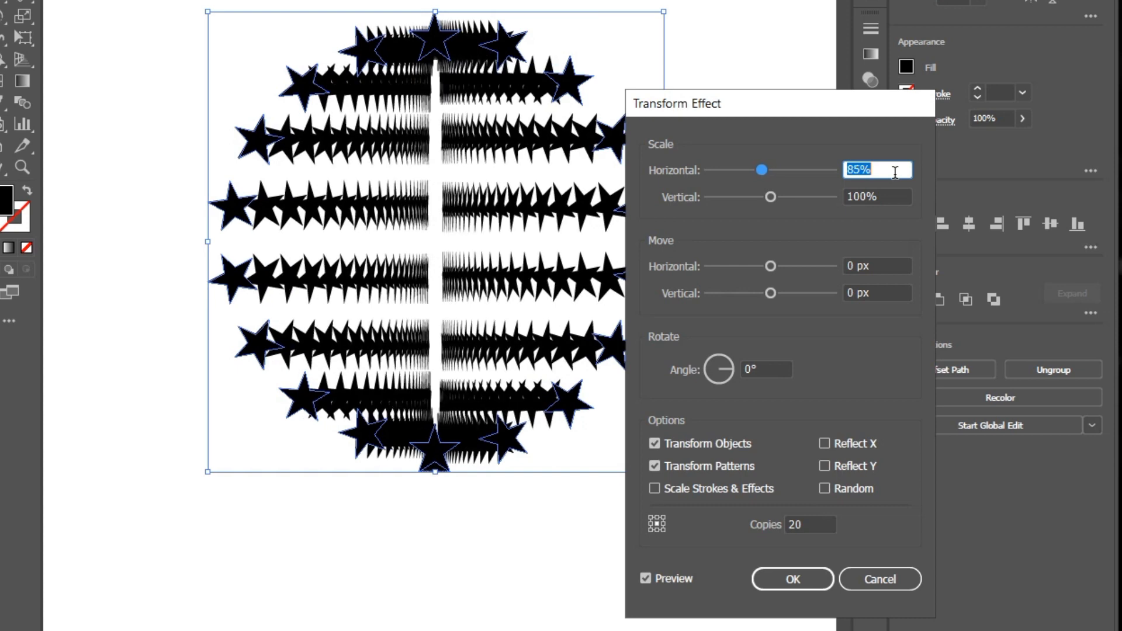
Set the vertical scale of the star ring's Transform effect to 85%.
left_click(887, 197)
key("Up")
key("Up")
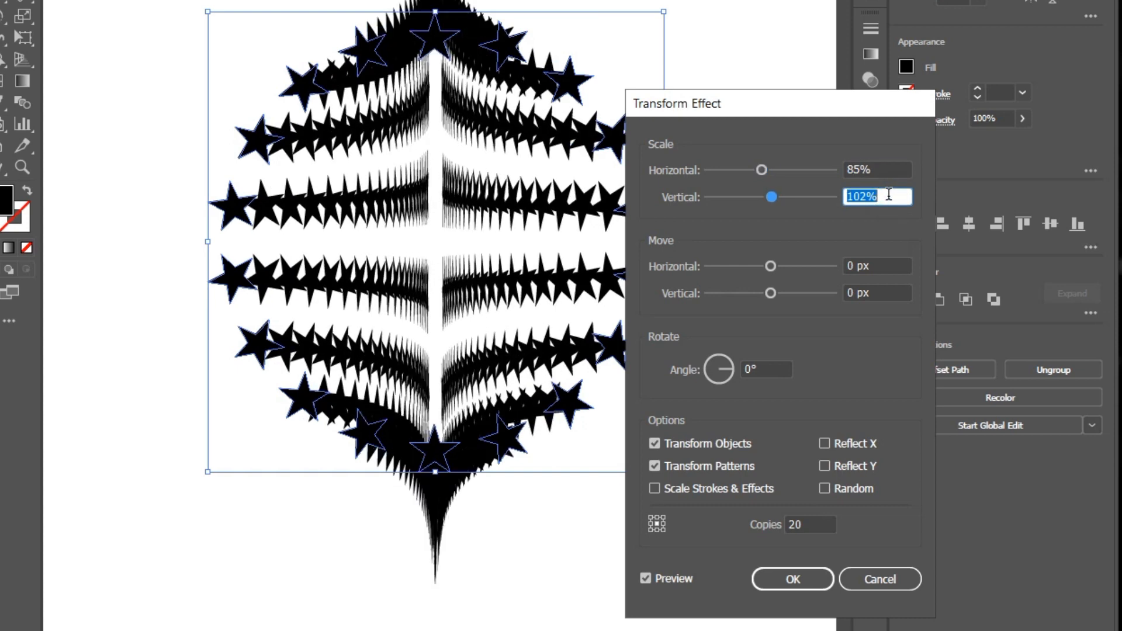
key("Down")
key("Down")
key("Down")
key("Down")
key("Down")
key("Down")
key("Down")
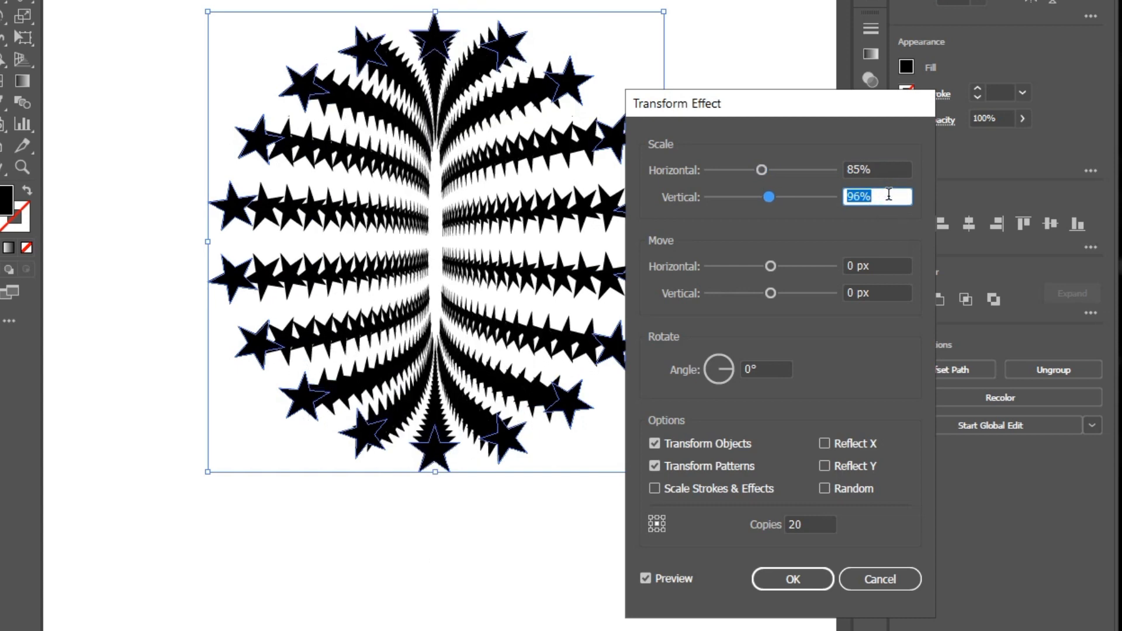
key("Down")
key("Down")
key("Down")
key("Down")
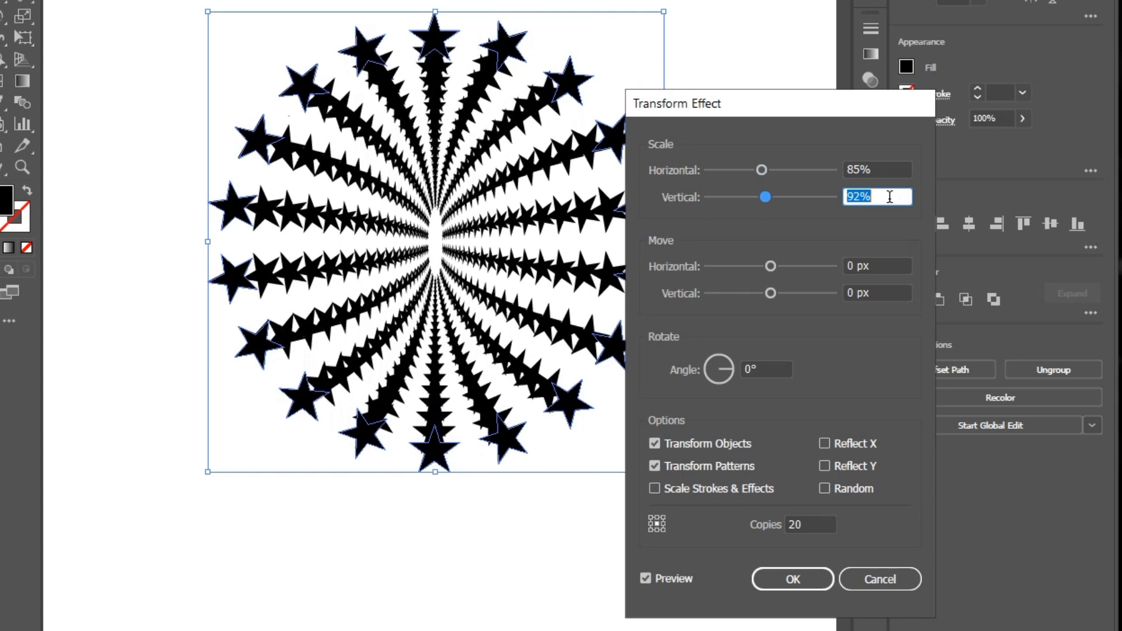
key("Down")
key("Down")
key("Down")
key("Down")
key("Down")
key("Down")
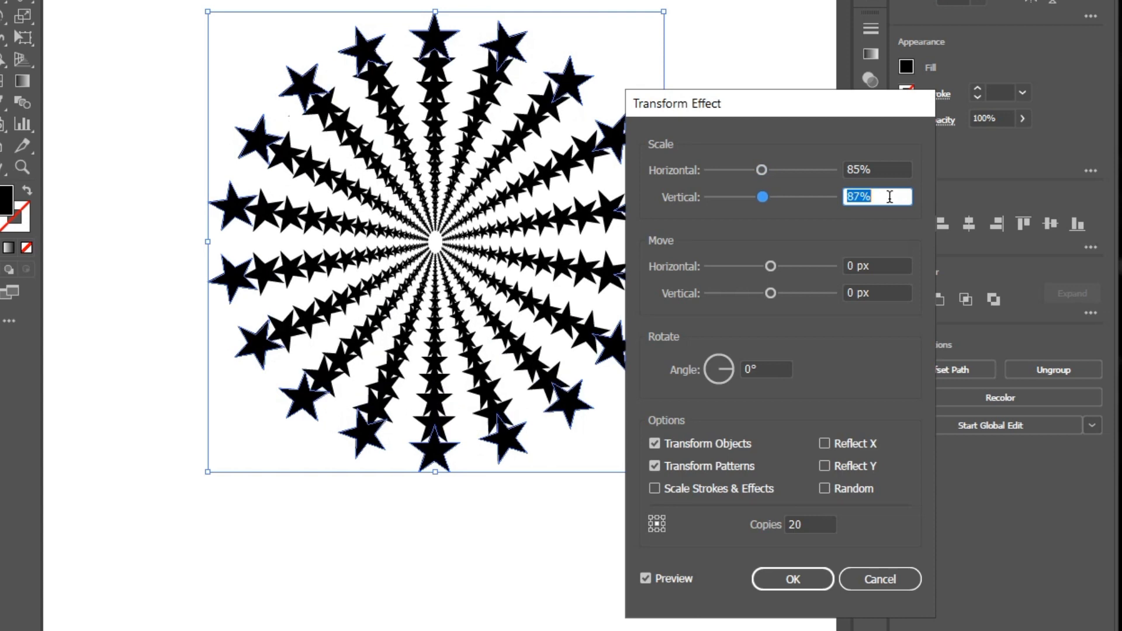
key("Up")
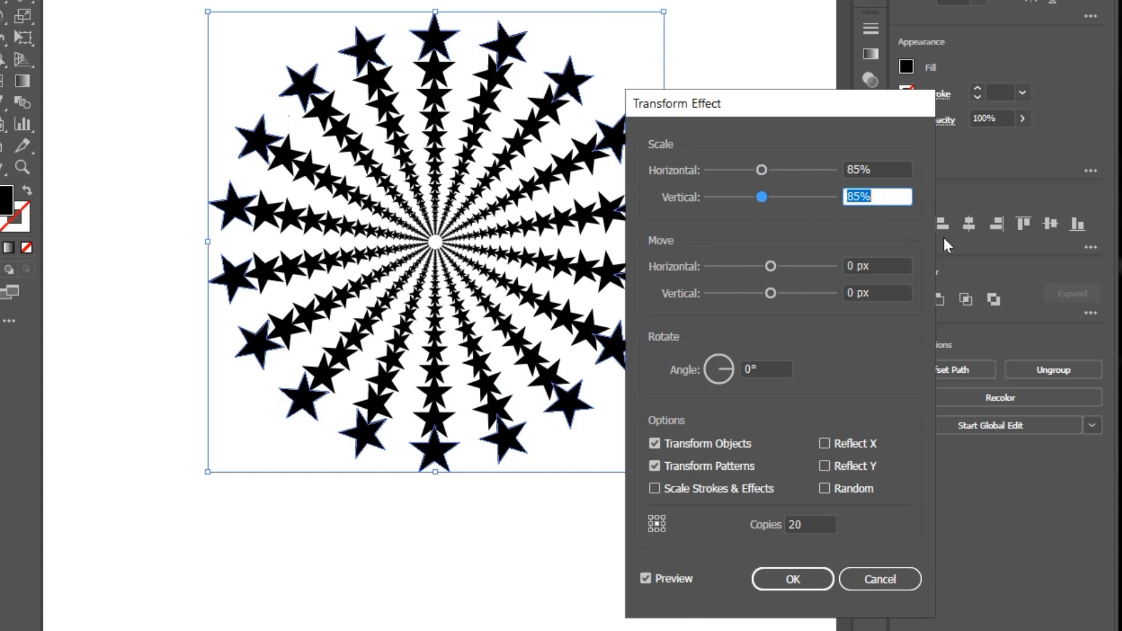
Set the Transform effect's rotation angle to 360/32 (11.25°) and apply the effect to the star ring.
left_click(770, 370)
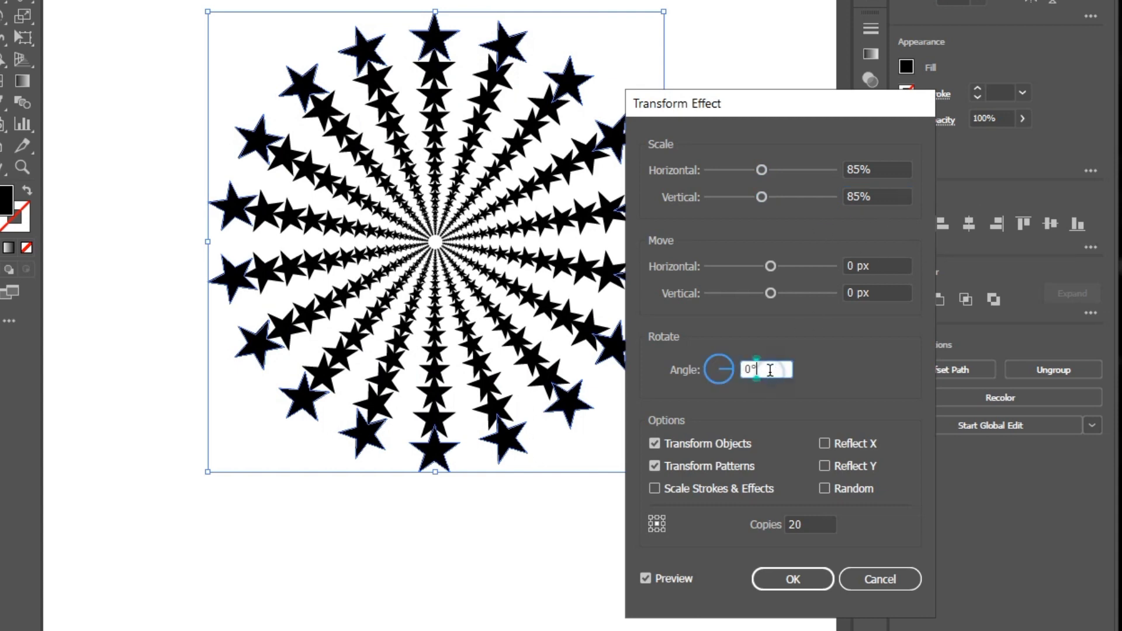
key("BackSpace")
key("BackSpace")
type("306")
key("BackSpace")
key("BackSpace")
type("6")
key("BackSpace")
type("60")
key("BackSpace")
key("BackSpace")
key("BackSpace")
type("360/32")
left_click(646, 577)
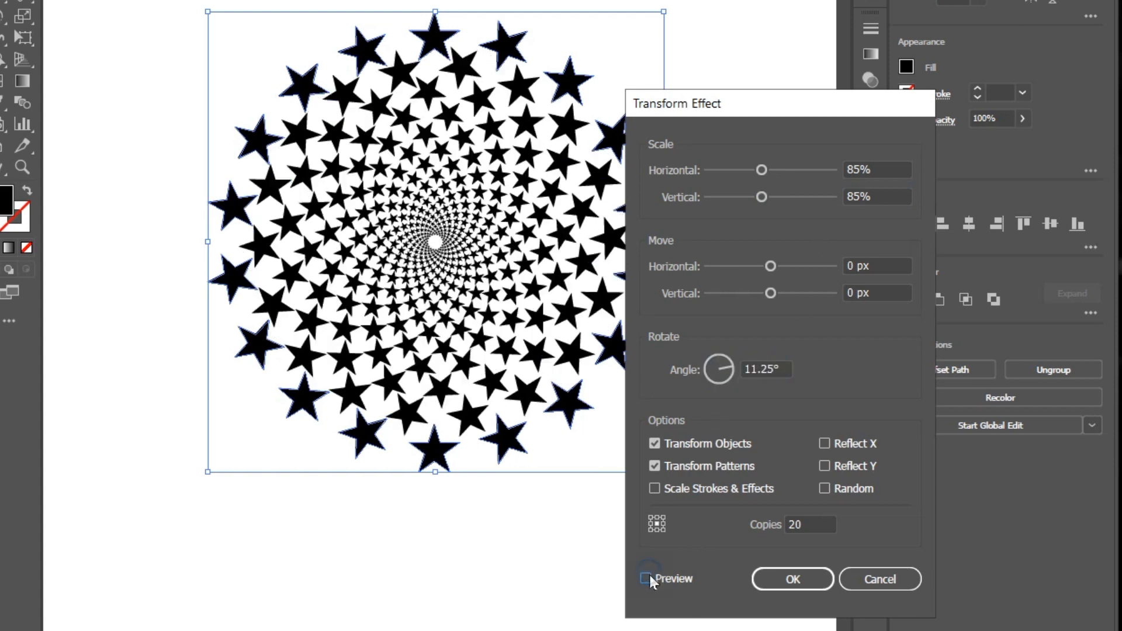
left_click(765, 583)
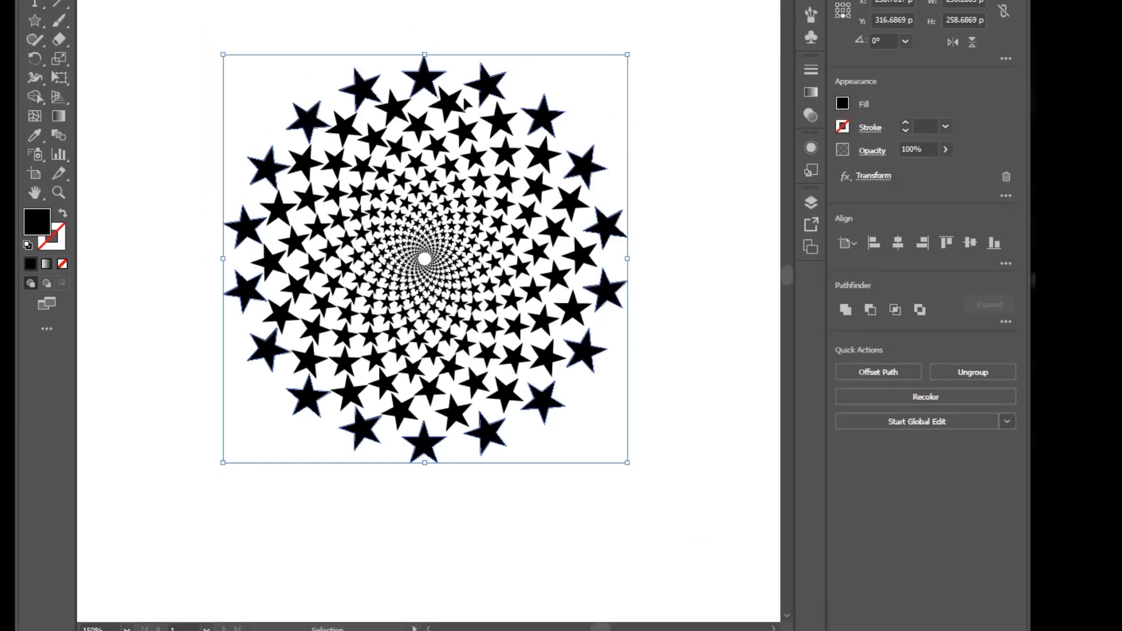
Enlarge the star pattern proportionally to about 393 px high, move it roughly to the artboard's centre and deselect it.
scroll(474, 86, "up", 1)
scroll(460, 121, "down", 3)
scroll(460, 121, "down", 1)
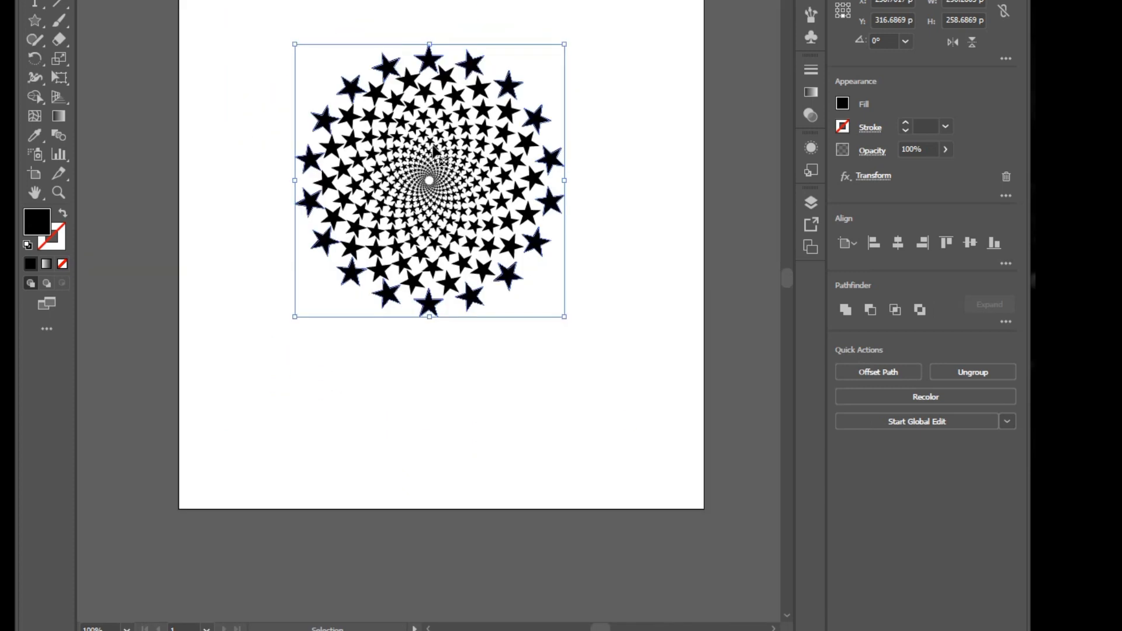
left_click_drag(565, 318, 701, 456)
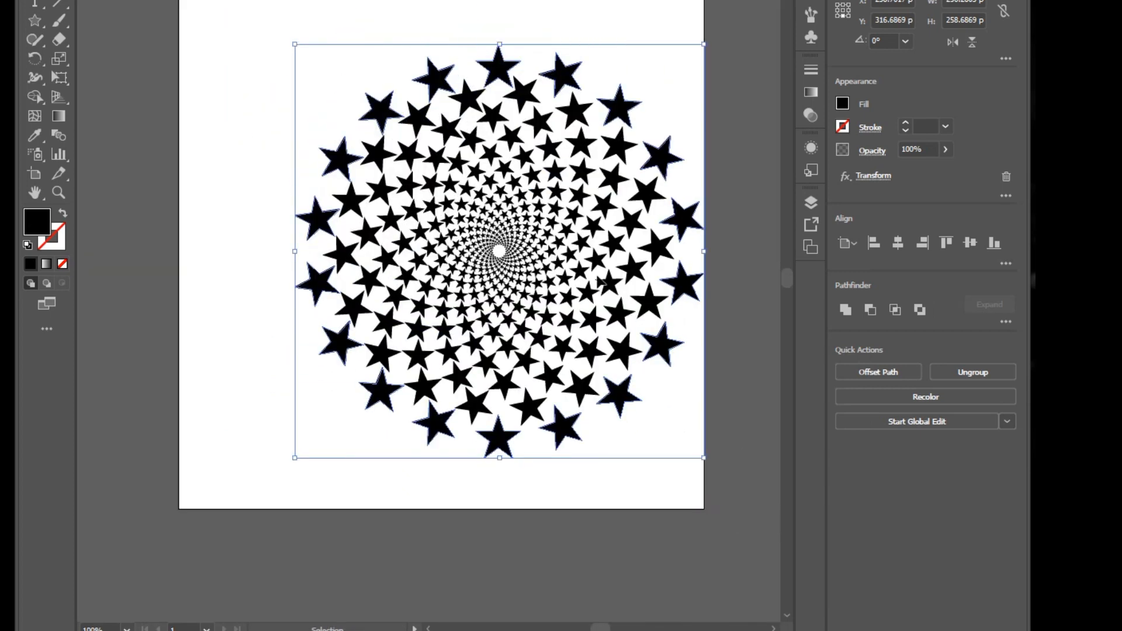
left_click_drag(582, 272, 545, 291)
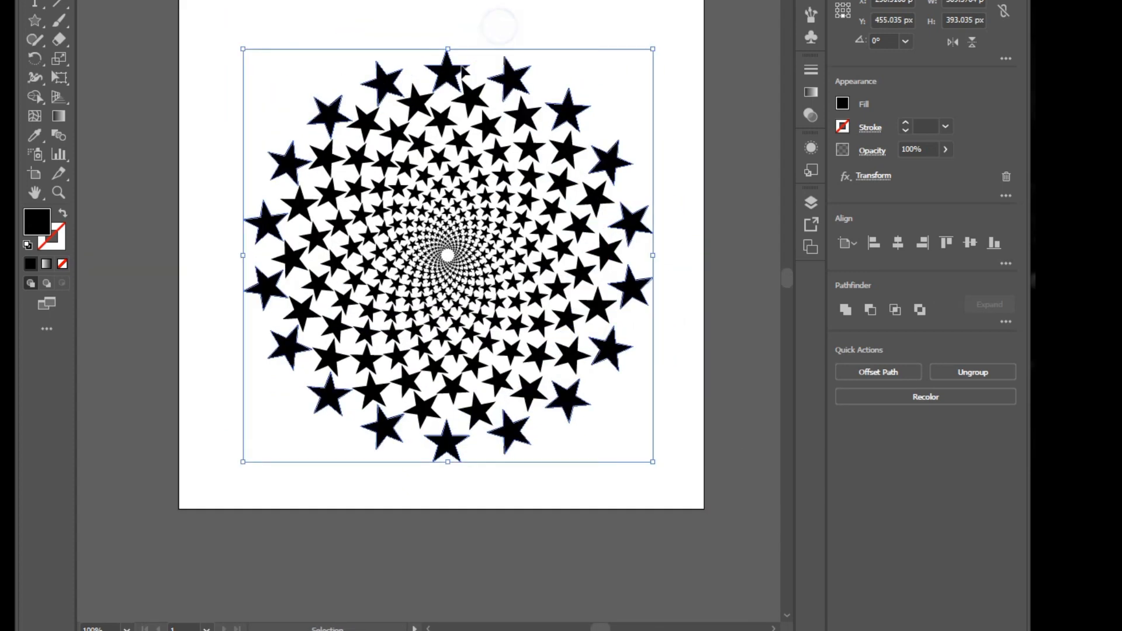
left_click(496, 27)
scroll(466, 82, "up", 1)
scroll(460, 111, "down", 3)
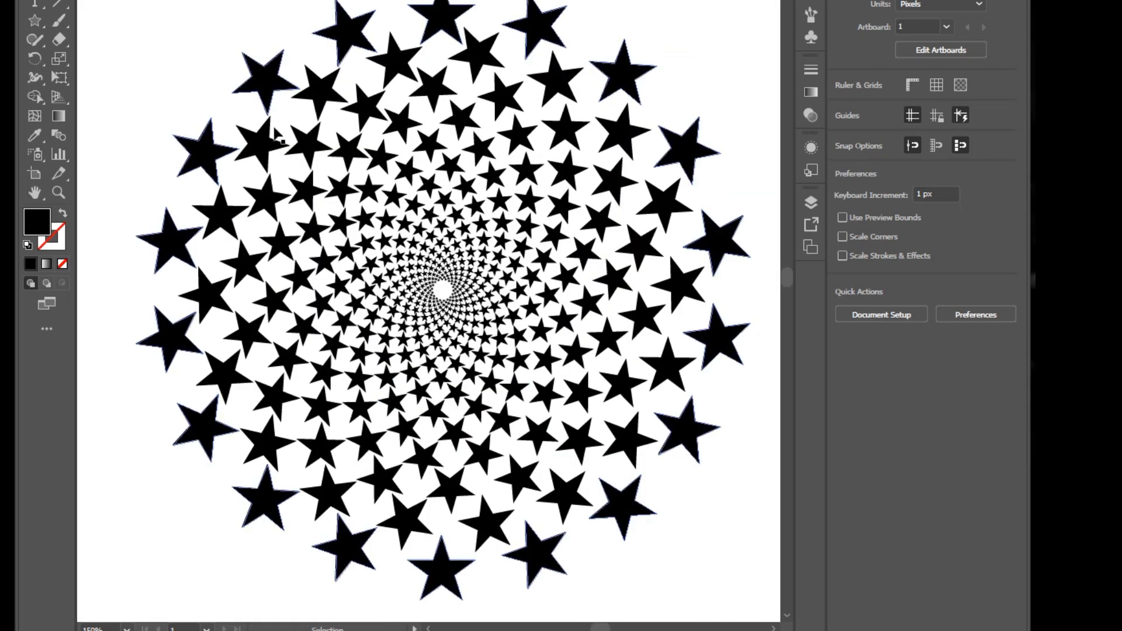